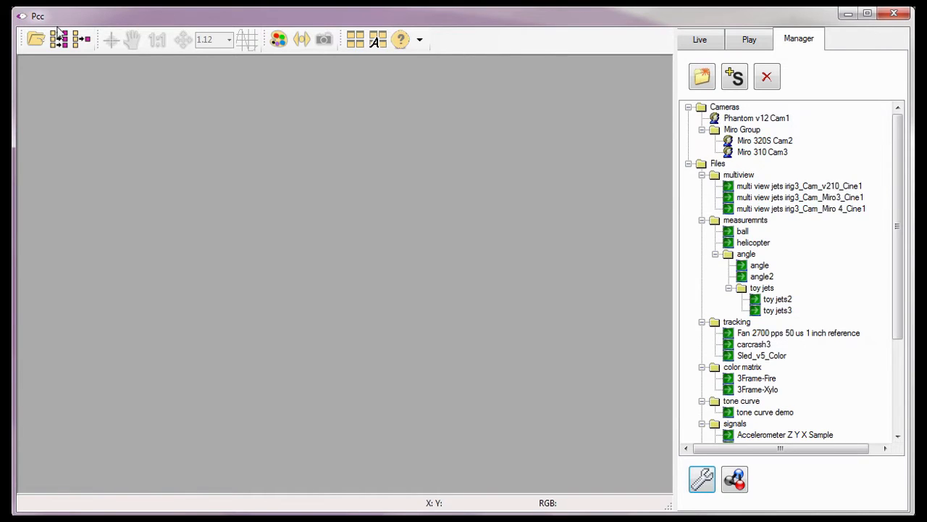
Review the measurement unit settings in Preferences and close them with units unchanged
{"action": "left_click", "coordinate": [701, 478]}
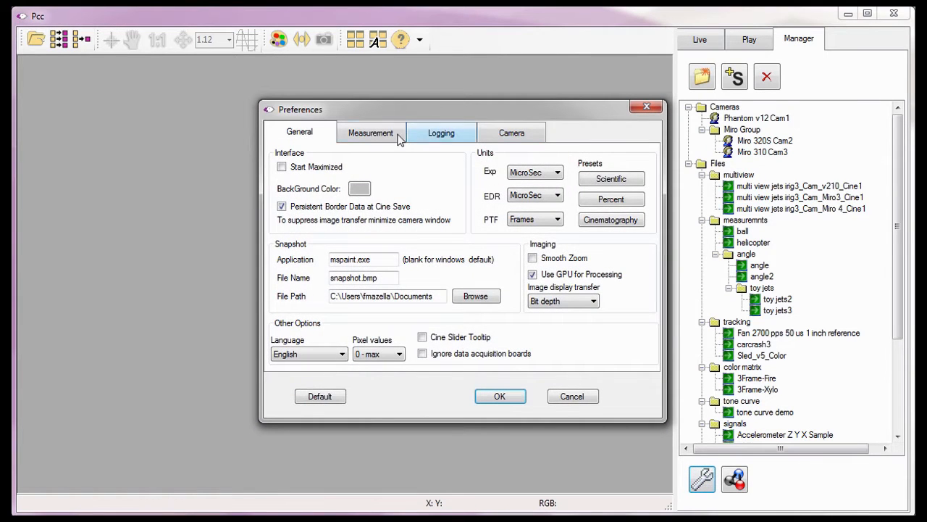
{"action": "left_click", "coordinate": [370, 137]}
{"action": "left_click", "coordinate": [297, 154]}
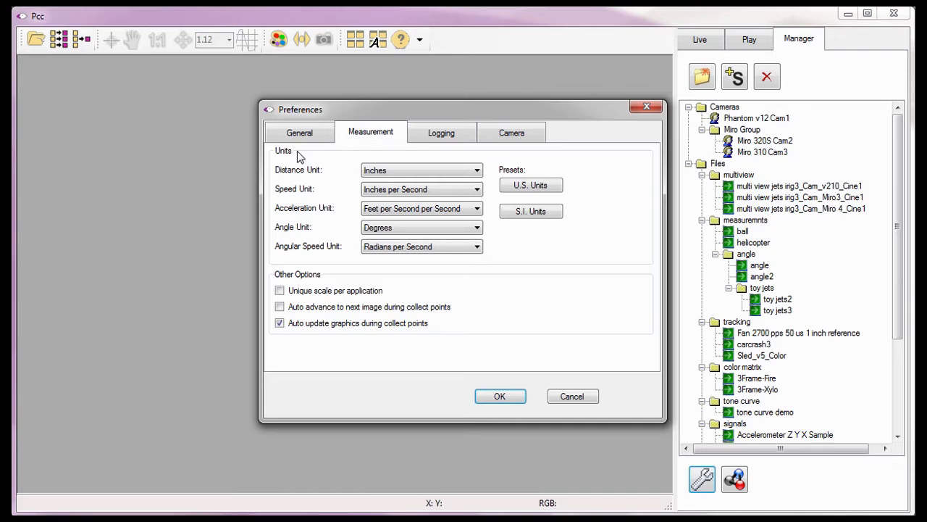
{"action": "left_click", "coordinate": [266, 292]}
{"action": "left_click", "coordinate": [330, 276]}
{"action": "left_click", "coordinate": [494, 399]}
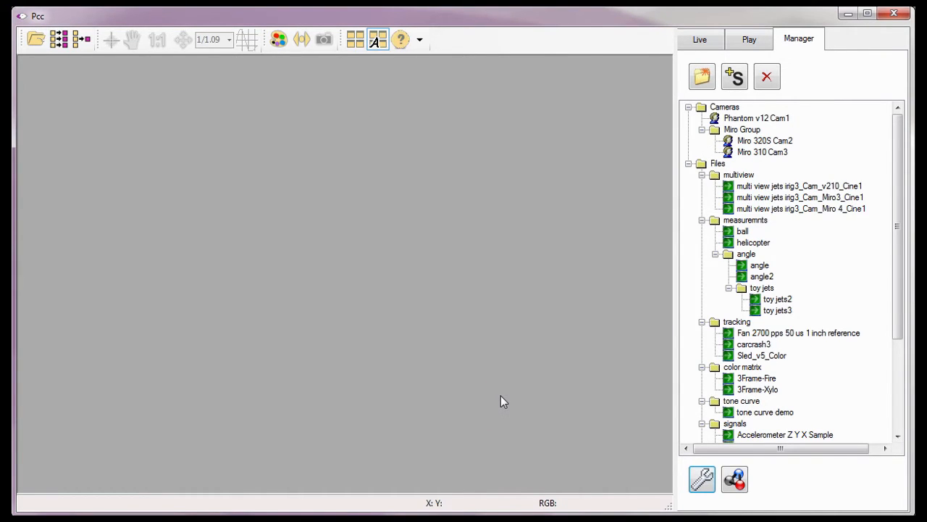
Load the toy jets2 cine from the Play panel's cine list
{"action": "left_click", "coordinate": [751, 40]}
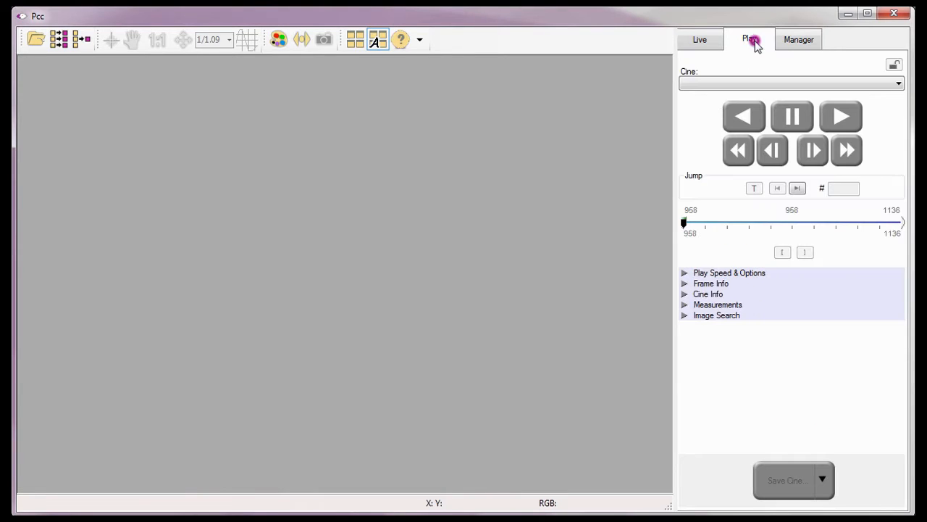
{"action": "left_click", "coordinate": [895, 85]}
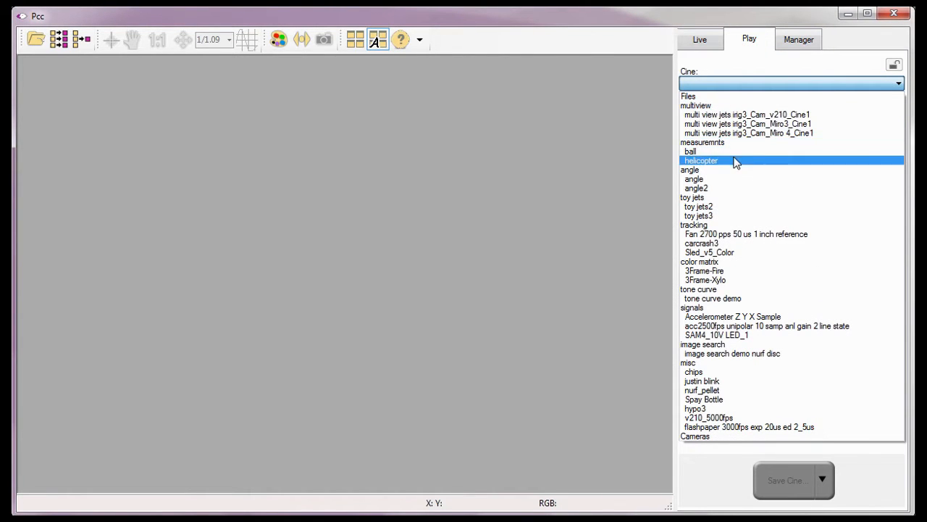
{"action": "left_click", "coordinate": [729, 210]}
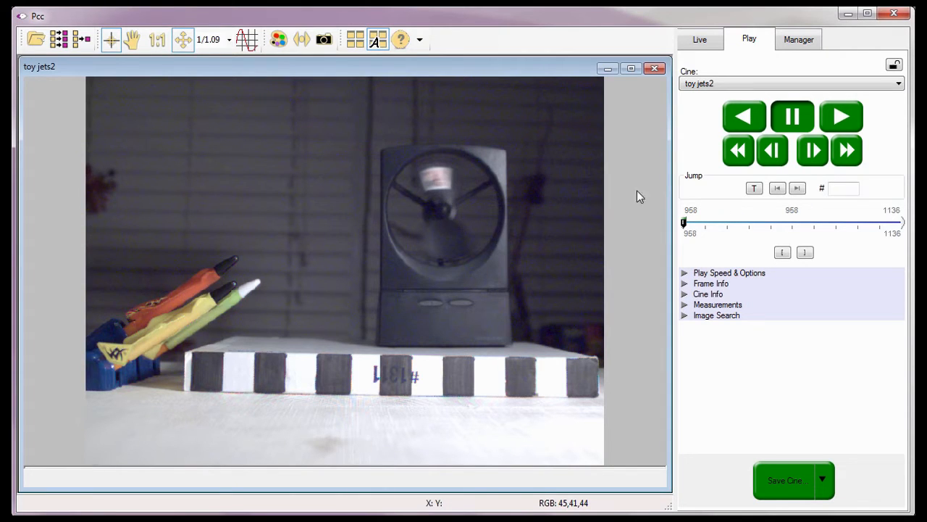
Apply the Edge Hipass 5x5 filter and set saturation to 0 in Image Tools
{"action": "left_click", "coordinate": [277, 42]}
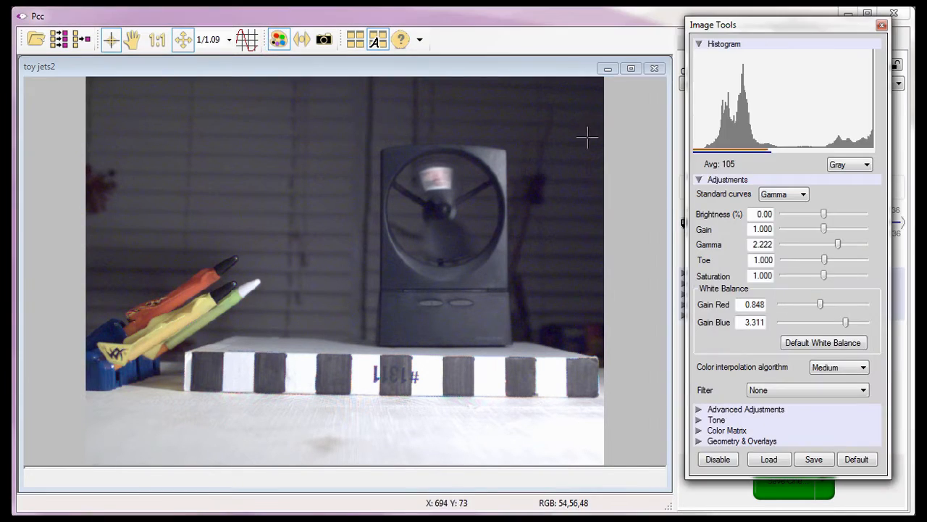
{"action": "left_click", "coordinate": [860, 389]}
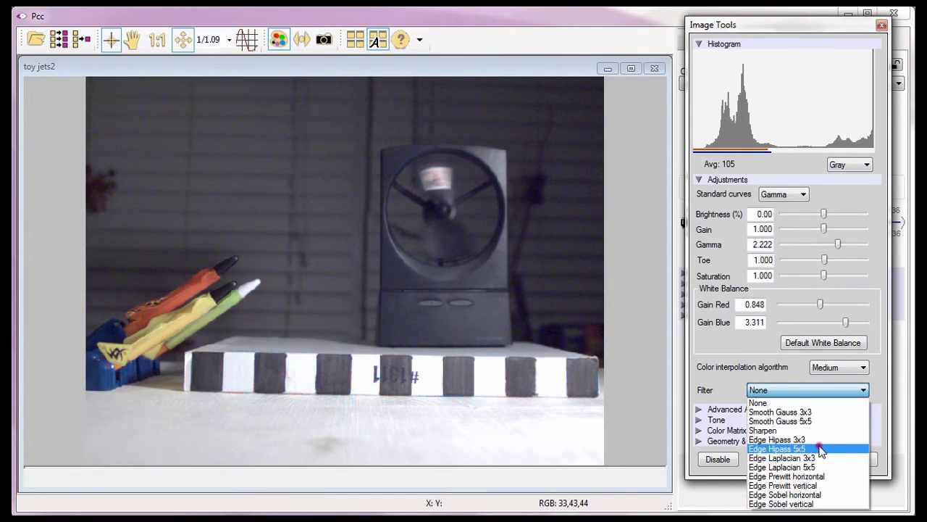
{"action": "left_click", "coordinate": [821, 449]}
{"action": "left_click_drag", "start_coordinate": [825, 276], "coordinate": [783, 276]}
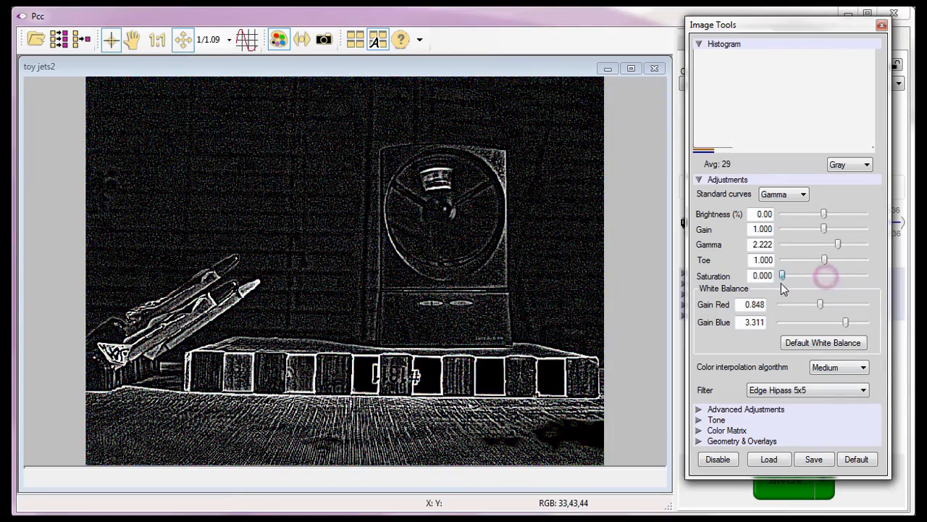
{"action": "left_click", "coordinate": [882, 25]}
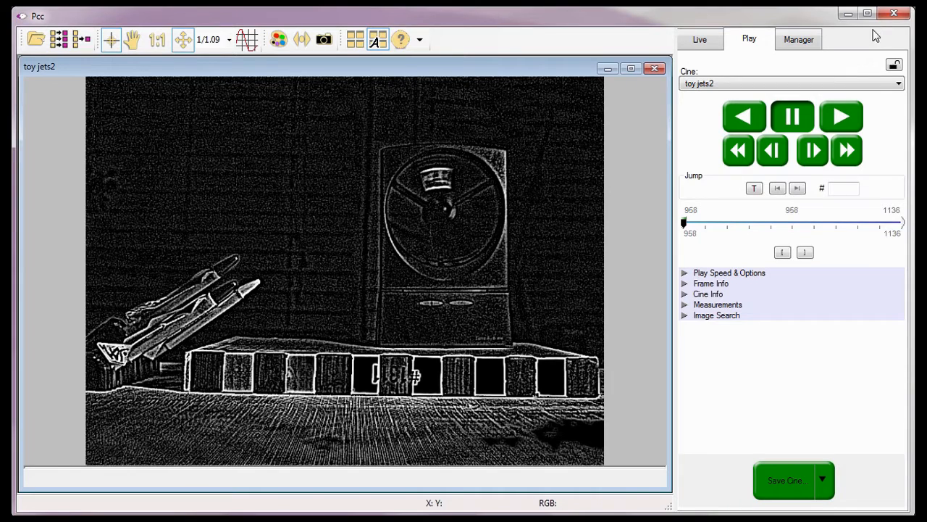
Show the camera and file tree on the Manager tab and enable Smooth Zoom in Preferences
{"action": "left_click", "coordinate": [229, 41]}
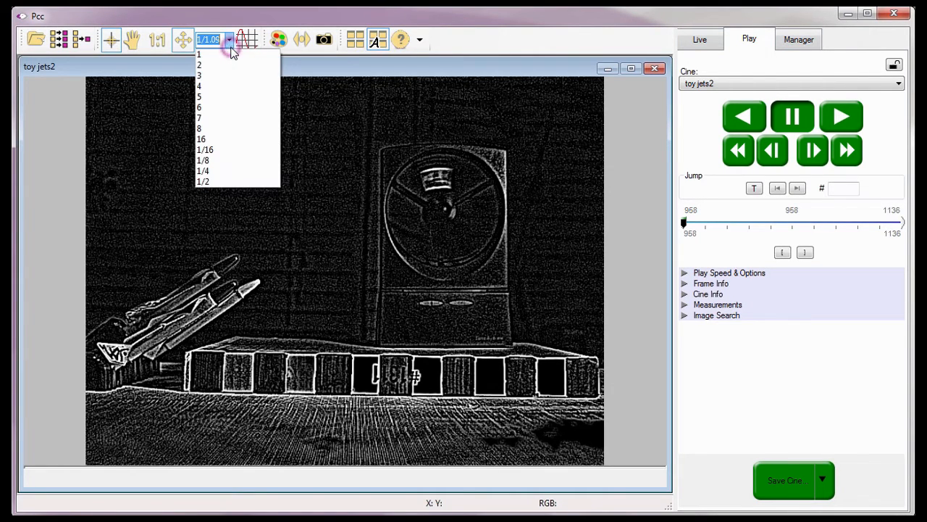
{"action": "left_click", "coordinate": [802, 43]}
{"action": "left_click", "coordinate": [802, 44]}
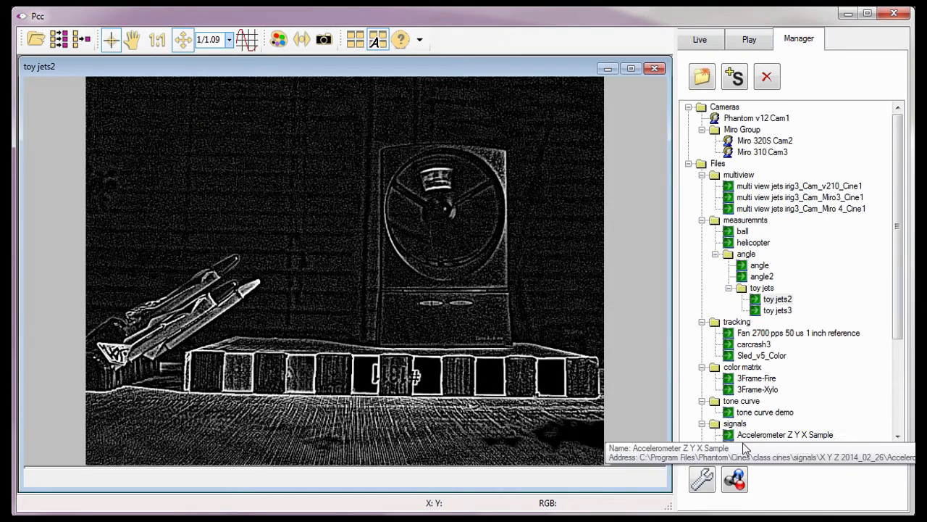
{"action": "left_click", "coordinate": [703, 479]}
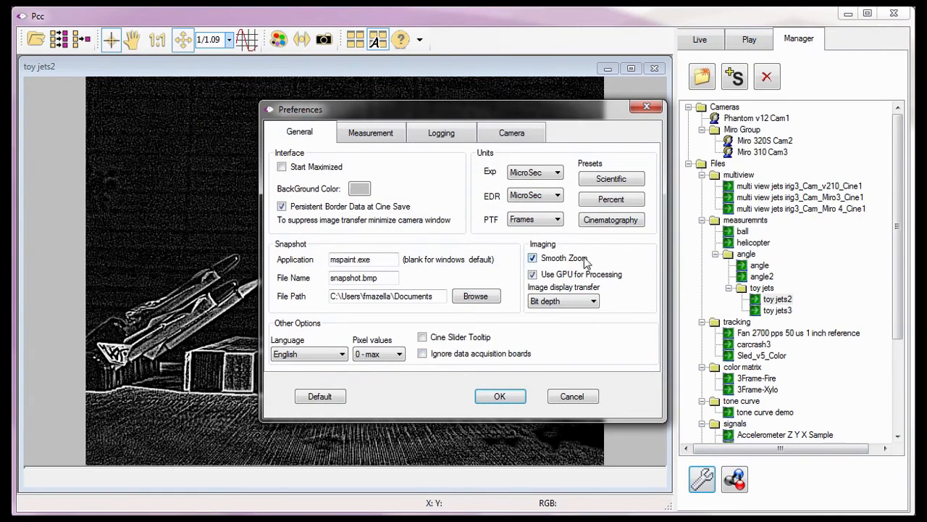
{"action": "left_click", "coordinate": [500, 396]}
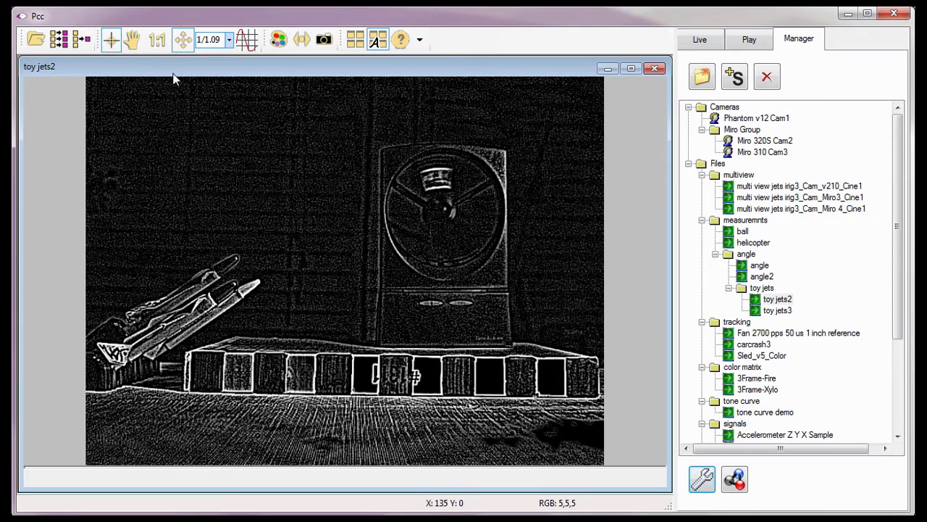
View the cine at actual size and calibrate with a 12 in gauge across the striped board
{"action": "left_click", "coordinate": [159, 44]}
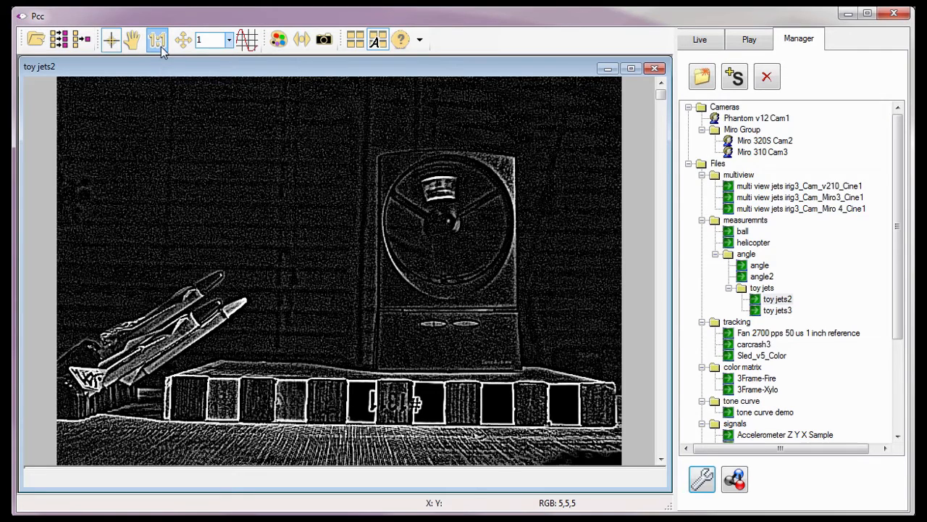
{"action": "left_click", "coordinate": [760, 45]}
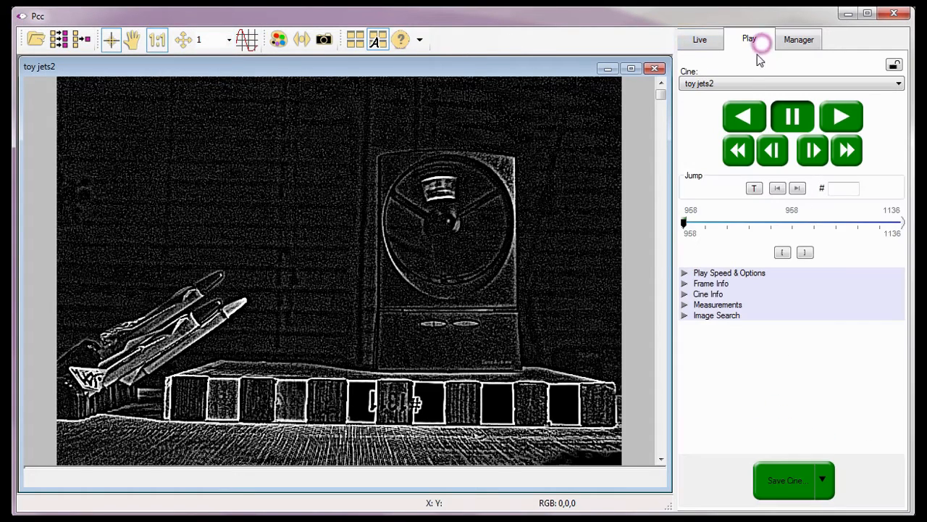
{"action": "left_click", "coordinate": [684, 305]}
{"action": "left_click", "coordinate": [703, 330]}
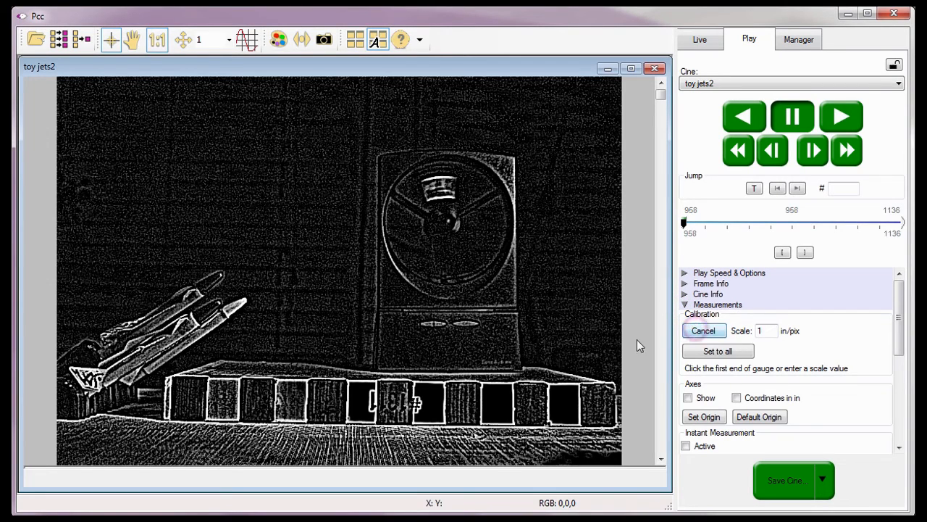
{"action": "left_click", "coordinate": [174, 376]}
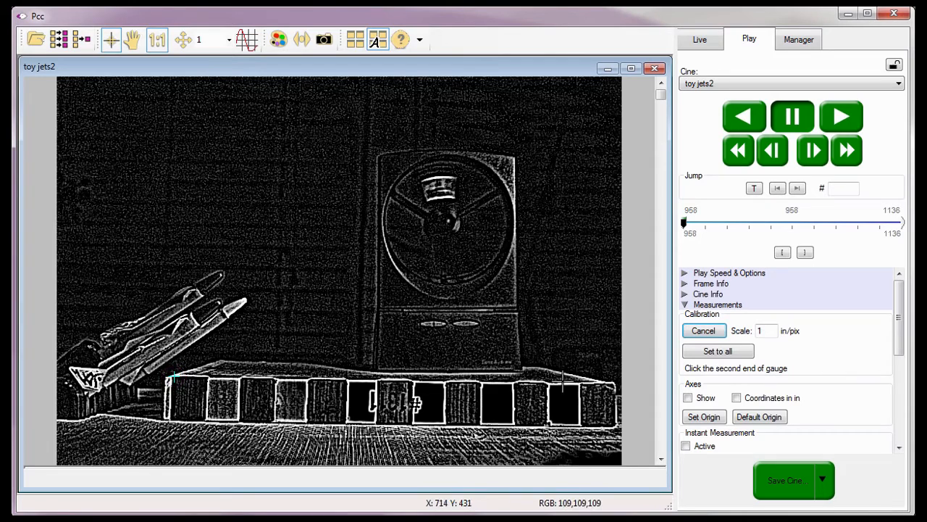
{"action": "left_click", "coordinate": [578, 382]}
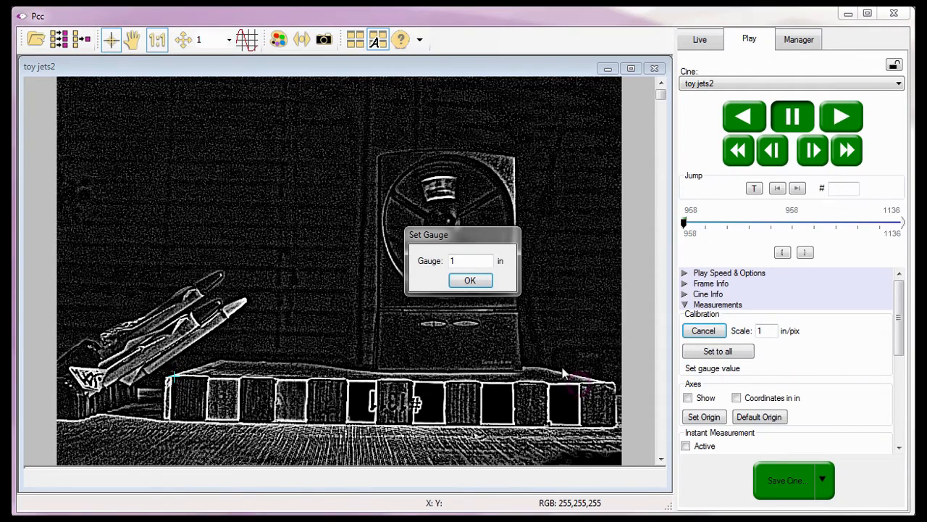
{"action": "double_click", "coordinate": [456, 260]}
{"action": "type", "text": "12"}
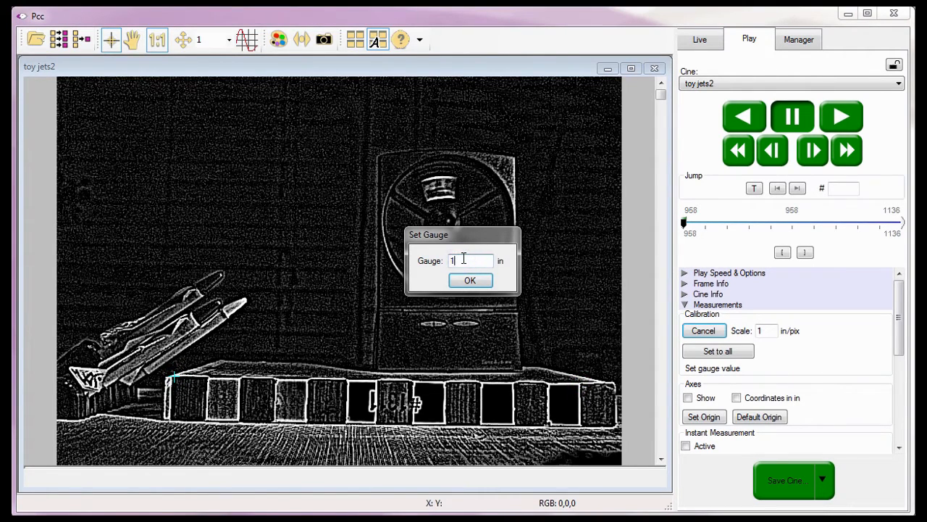
{"action": "left_click", "coordinate": [478, 280]}
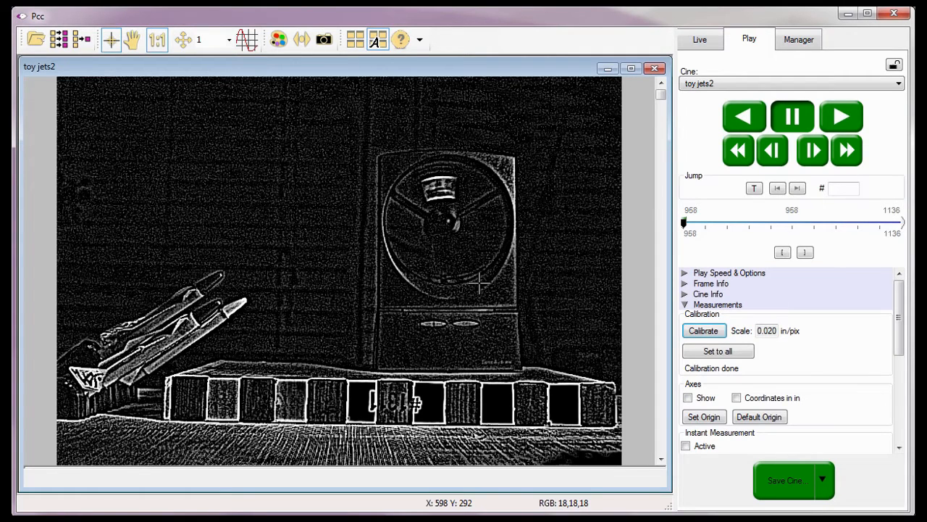
Turn on the Axes Show option so crosshair axes display over the toy jets2 image
{"action": "left_click", "coordinate": [695, 418]}
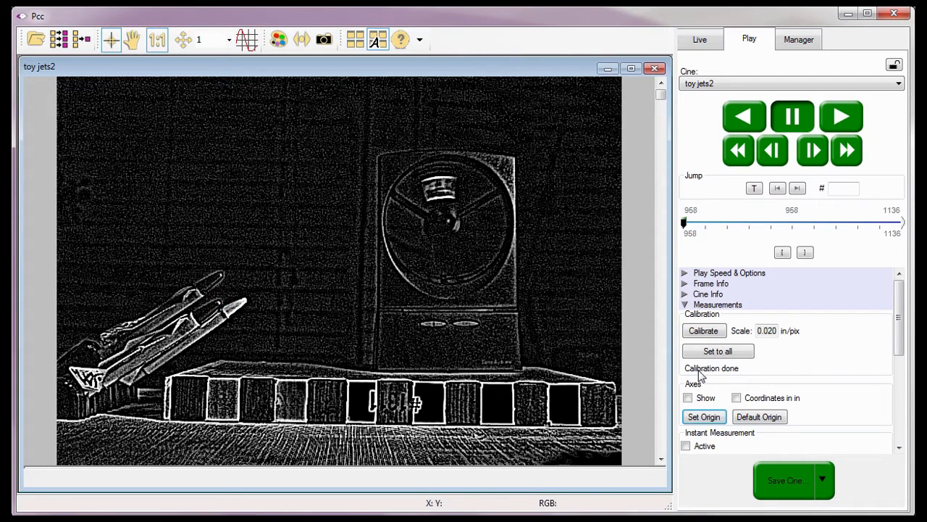
{"action": "left_click", "coordinate": [689, 398]}
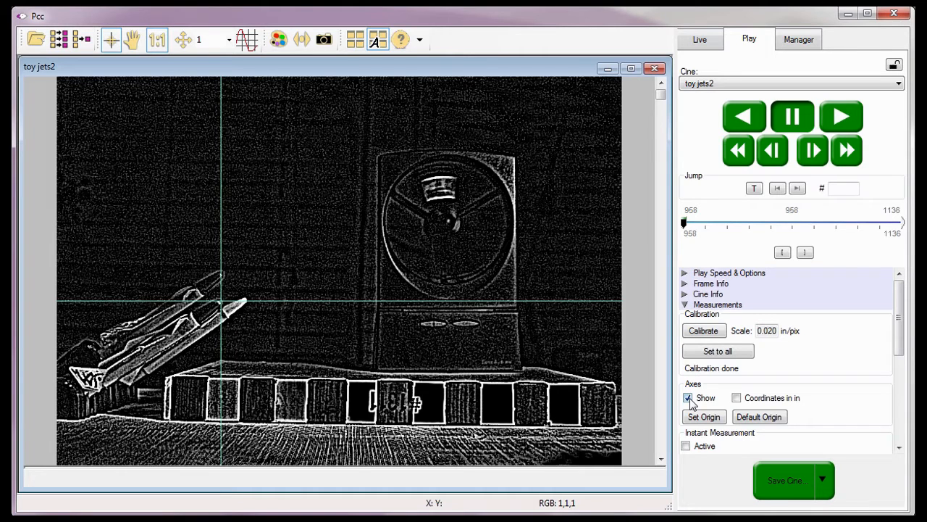
{"action": "left_click_drag", "start_coordinate": [898, 324], "coordinate": [890, 378]}
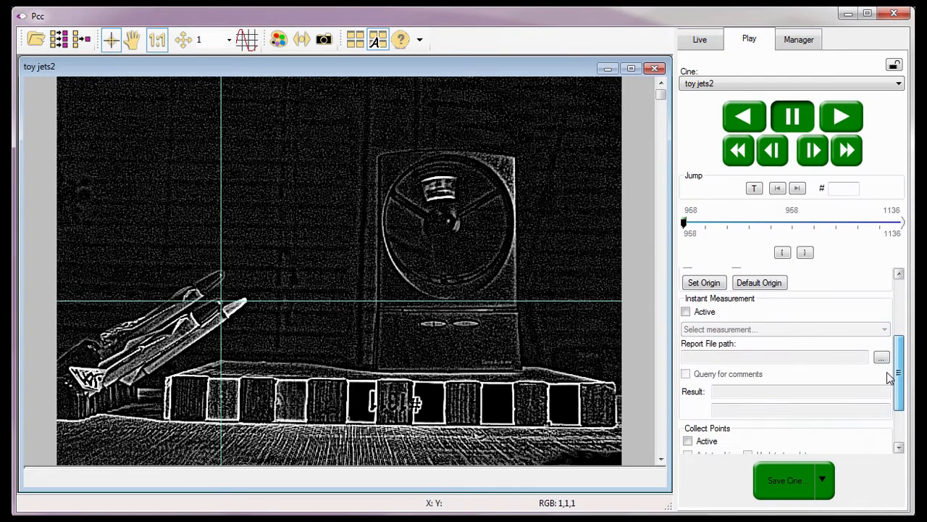
Activate instant measurement as Distance & Angle & Speed: Origin + 1point, then browse for a report file
{"action": "left_click", "coordinate": [725, 300]}
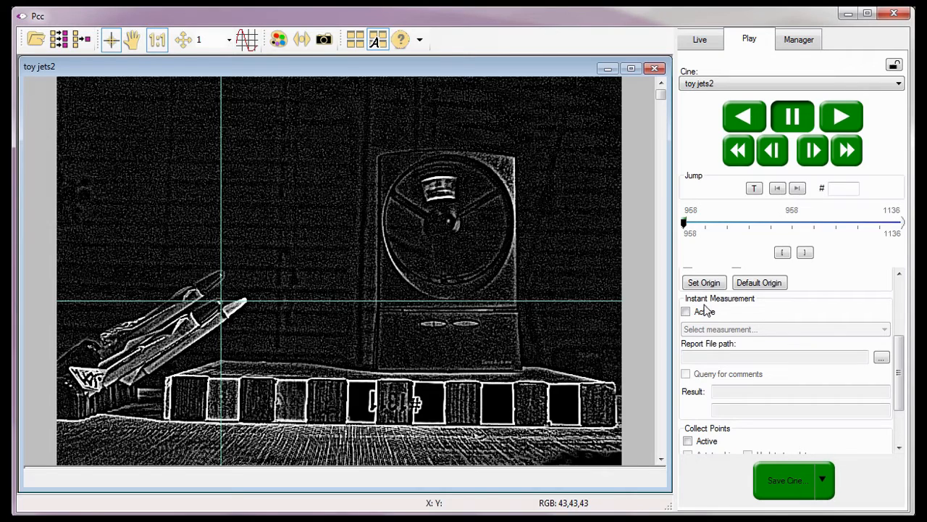
{"action": "left_click", "coordinate": [686, 313]}
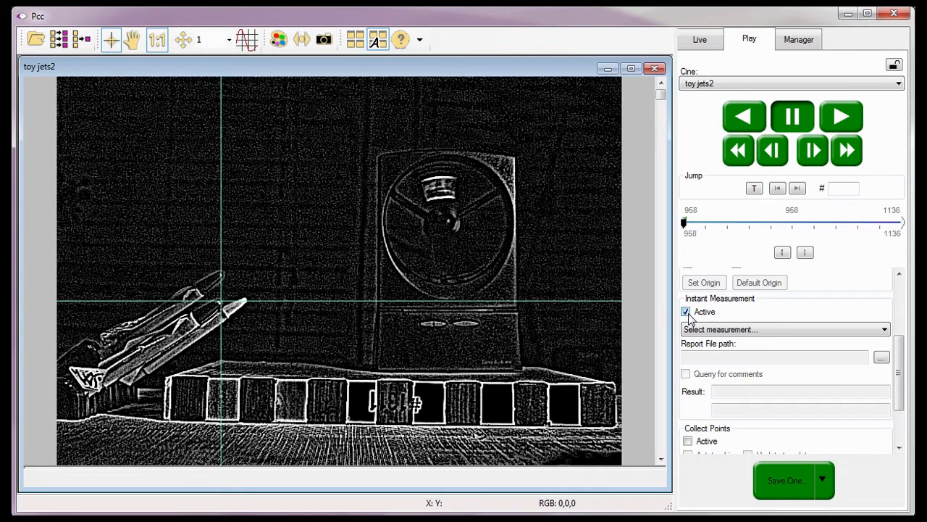
{"action": "left_click", "coordinate": [876, 331]}
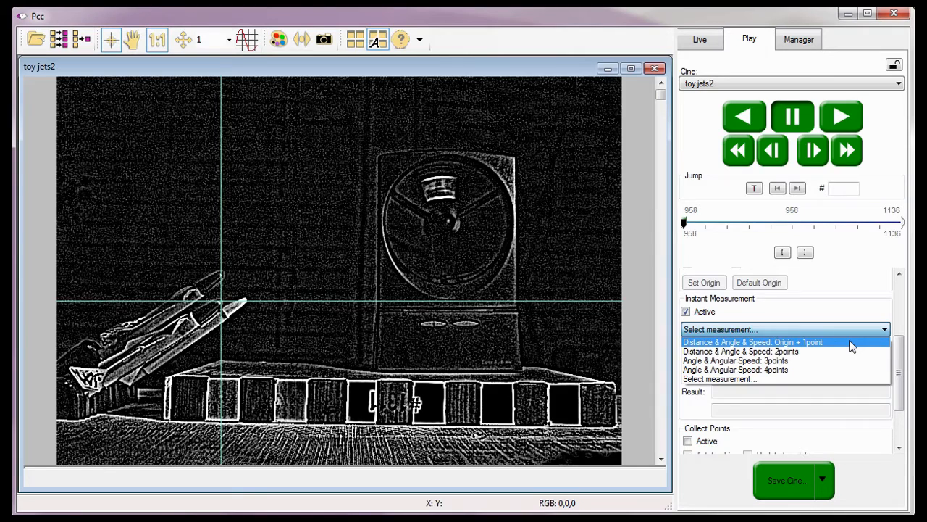
{"action": "left_click", "coordinate": [852, 345]}
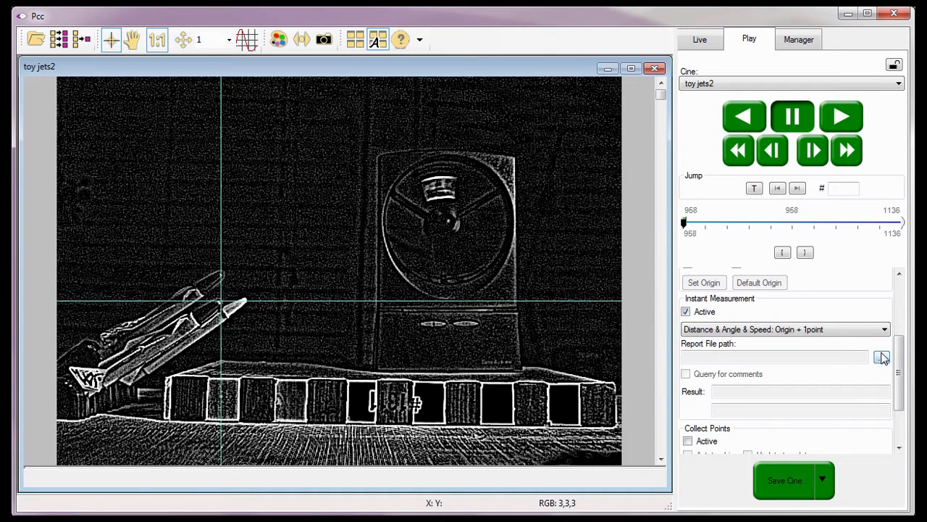
{"action": "left_click", "coordinate": [882, 357]}
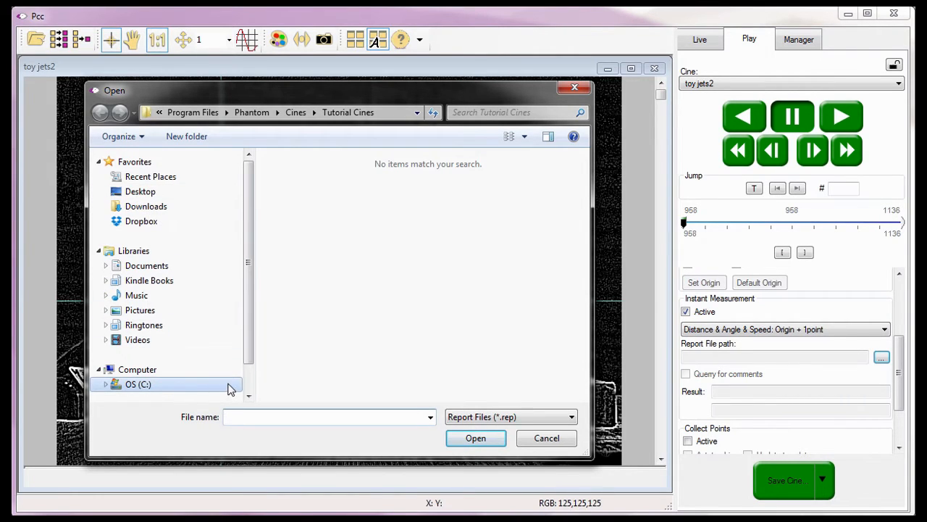
Set DAS01PT1 in C: > Program Files > Phantom > Cines > Tutorial Cines as the report file
{"action": "left_click", "coordinate": [227, 386]}
{"action": "left_click", "coordinate": [283, 353]}
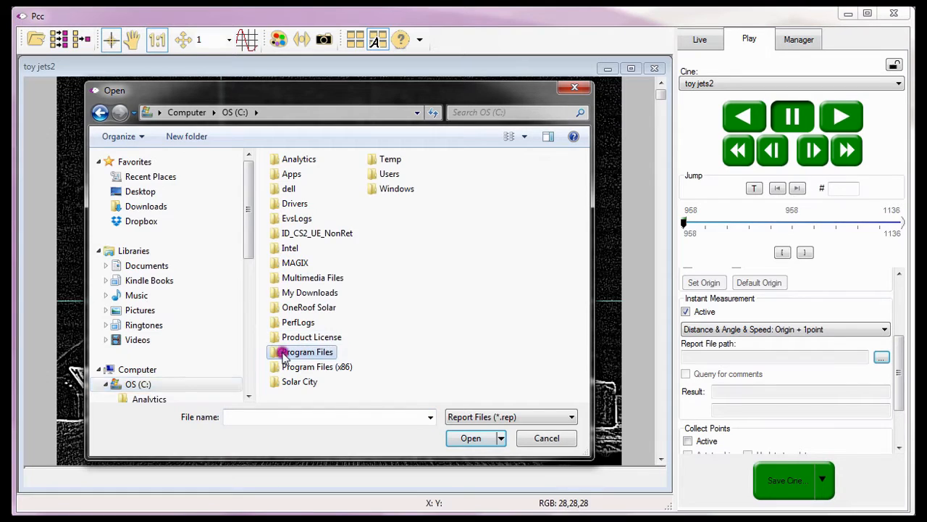
{"action": "double_click", "coordinate": [282, 352]}
{"action": "double_click", "coordinate": [406, 292]}
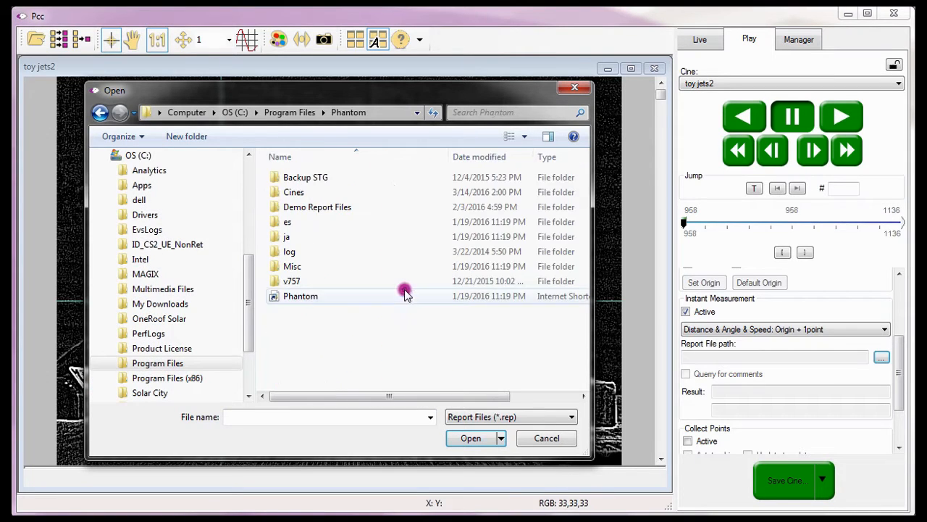
{"action": "double_click", "coordinate": [297, 192]}
{"action": "double_click", "coordinate": [319, 234]}
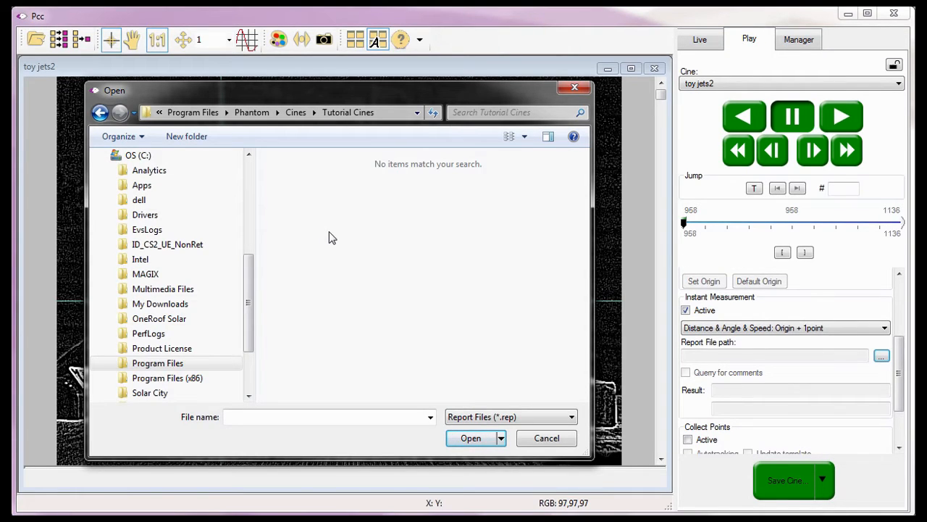
{"action": "left_click", "coordinate": [237, 416]}
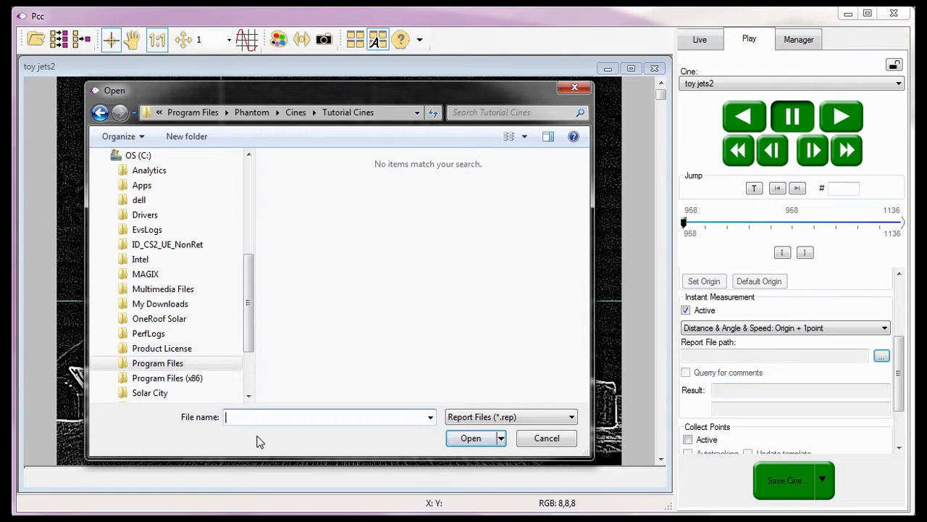
{"action": "type", "text": "DAS01PT1"}
{"action": "left_click", "coordinate": [473, 439]}
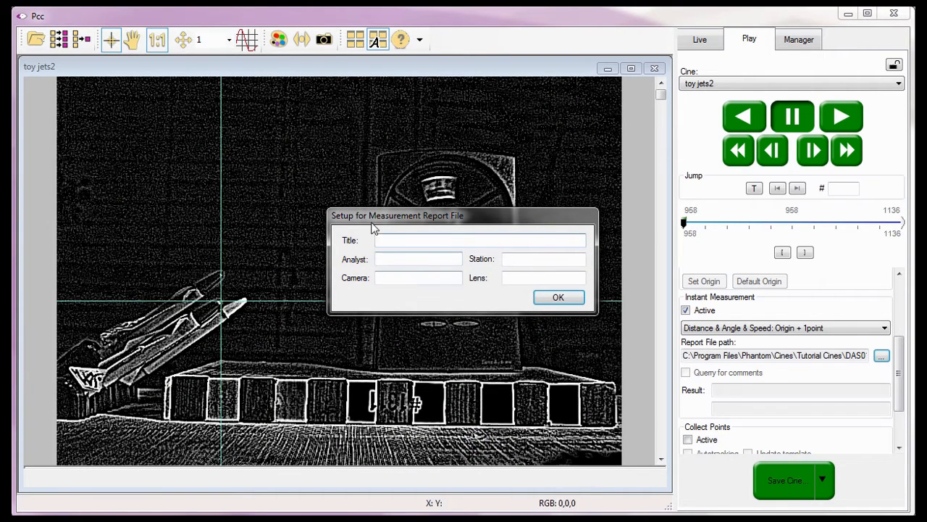
Fill the report setup: title DAS01PT1, analyst's name, station Camera 1, lens '1:2.8 Zigma Zoom 24-70mm; F-stop Wide Open'
{"action": "left_click", "coordinate": [333, 219]}
{"action": "left_click", "coordinate": [378, 240]}
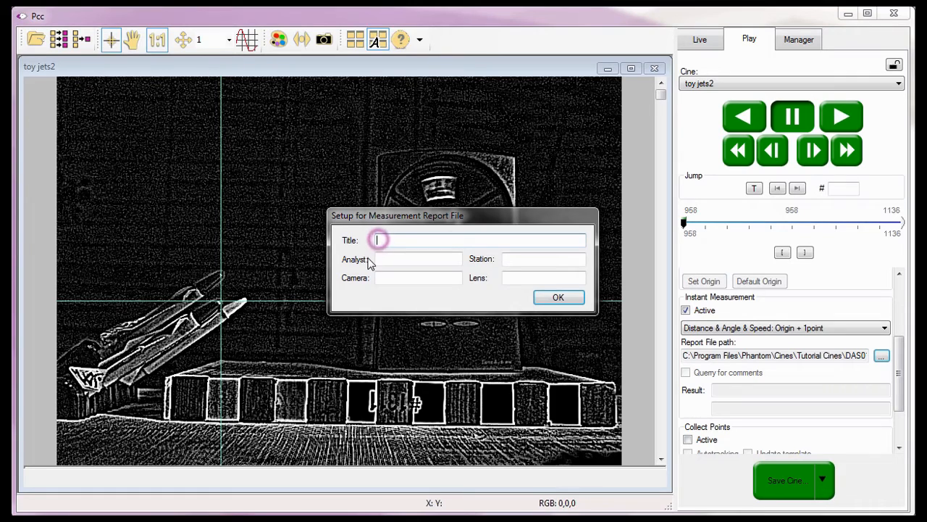
{"action": "type", "text": "DAS"}
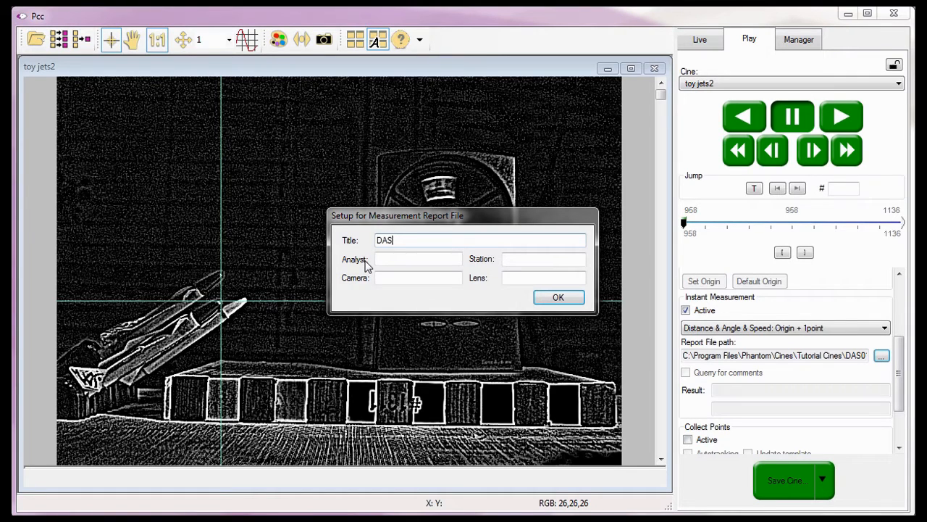
{"action": "type", "text": "01PT1"}
{"action": "left_click", "coordinate": [380, 259]}
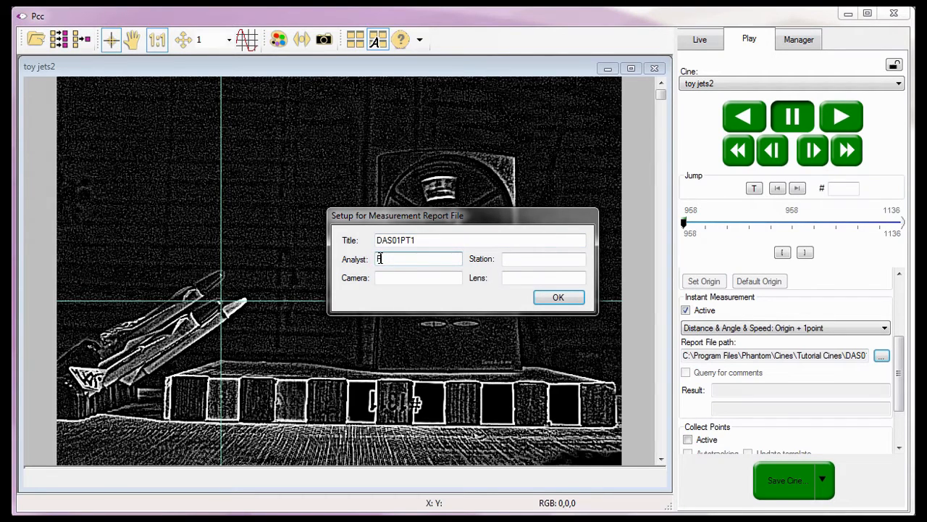
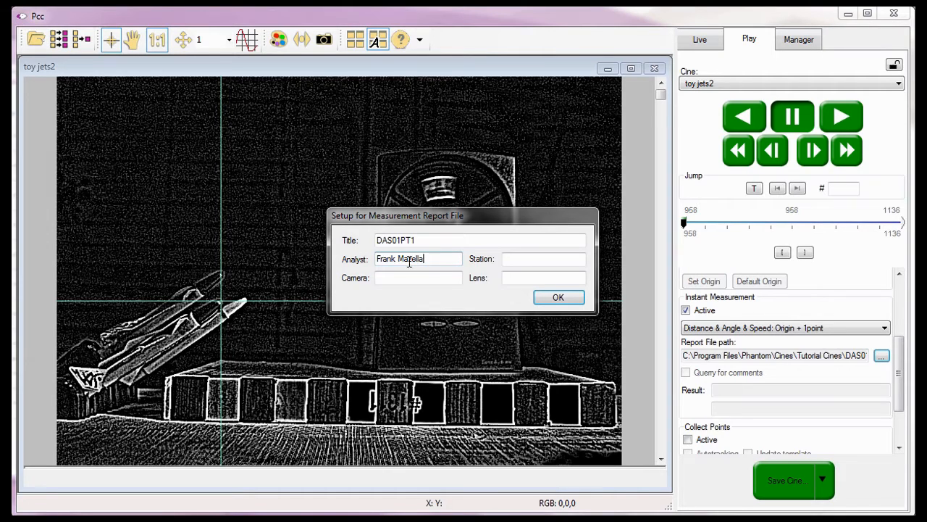
{"action": "left_click", "coordinate": [513, 258]}
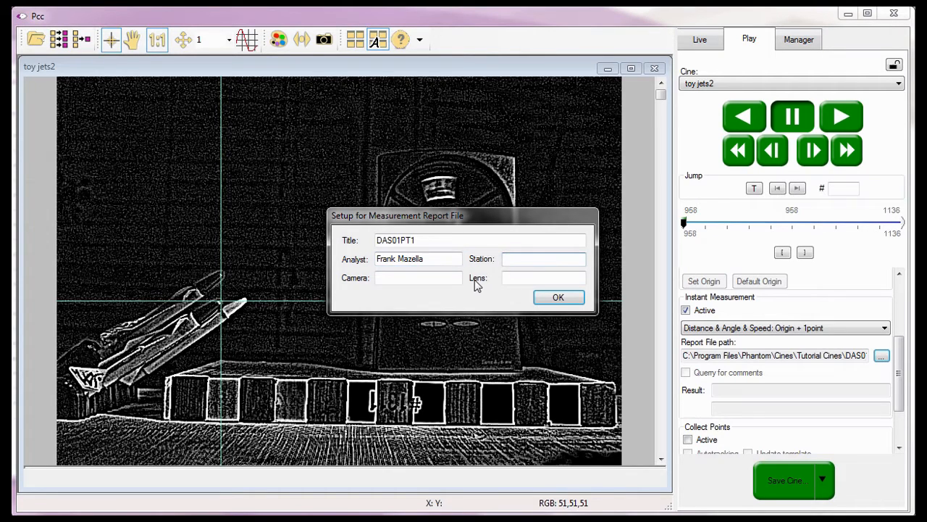
{"action": "type", "text": "Camera 1"}
{"action": "left_click", "coordinate": [413, 277]}
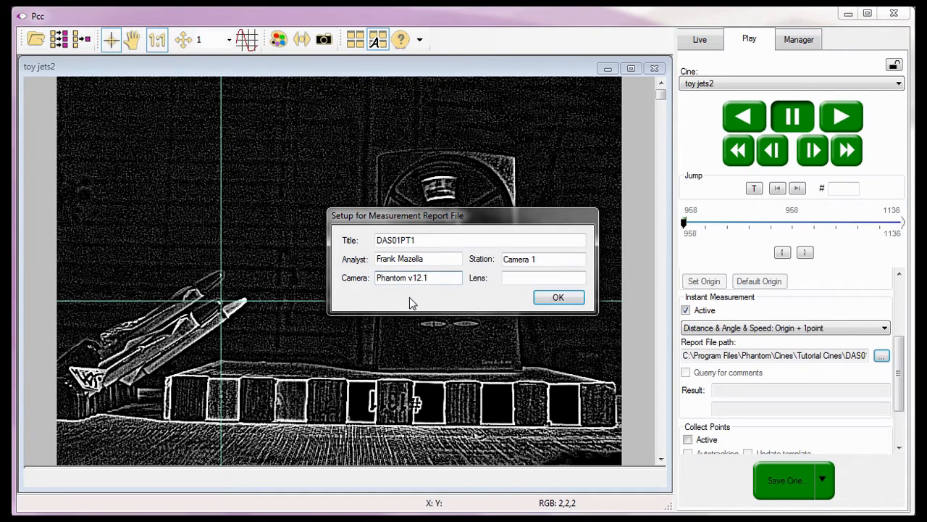
{"action": "left_click", "coordinate": [510, 277]}
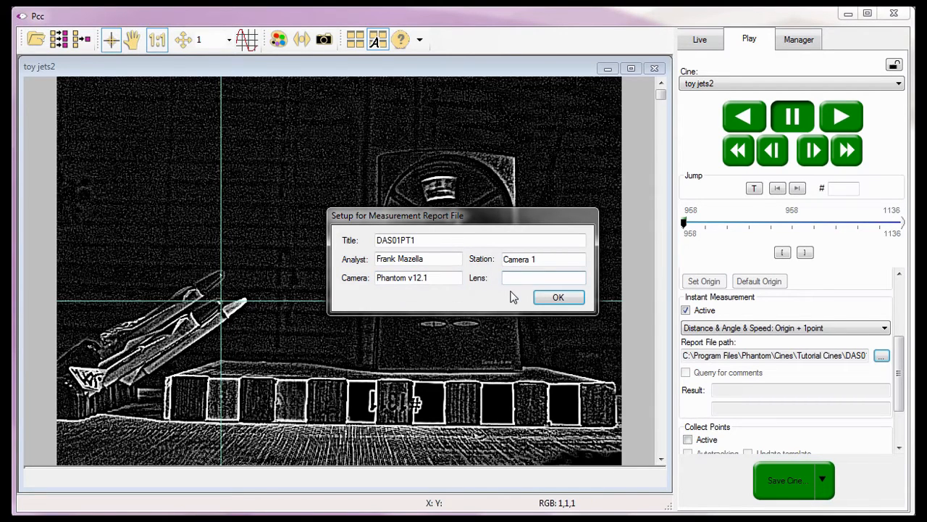
{"action": "type", "text": "1"}
{"action": "type", "text": ":2.8 Zigm"}
{"action": "type", "text": "a"}
{"action": "type", "text": " Zoom"}
{"action": "type", "text": " 24"}
{"action": "type", "text": "-7"}
{"action": "type", "text": "0mm"}
{"action": "type", "text": ";"}
{"action": "type", "text": " F-st"}
{"action": "type", "text": "op Wide"}
{"action": "type", "text": " Open"}
{"action": "left_click", "coordinate": [558, 297]}
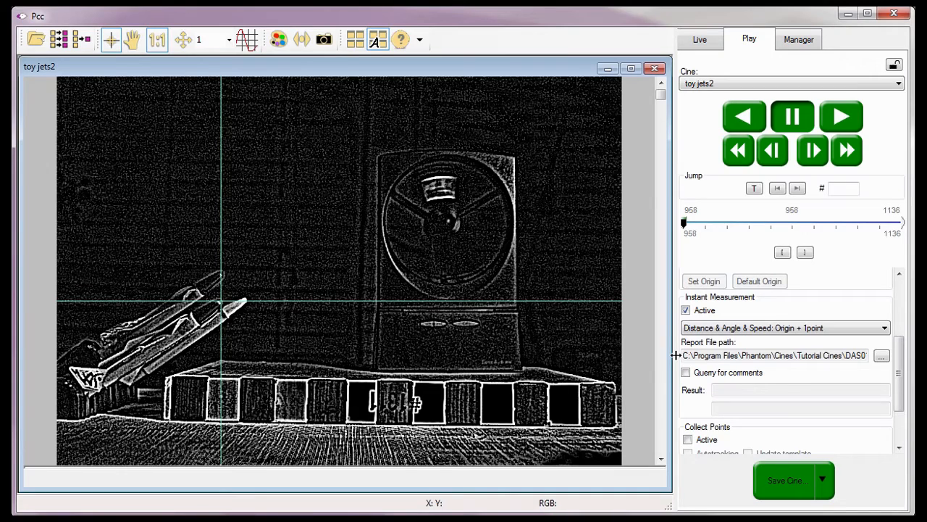
Enable comment prompting and measure the jet's nose, reading d=0.0208 in, a=180.0000 deg
{"action": "left_click", "coordinate": [687, 373]}
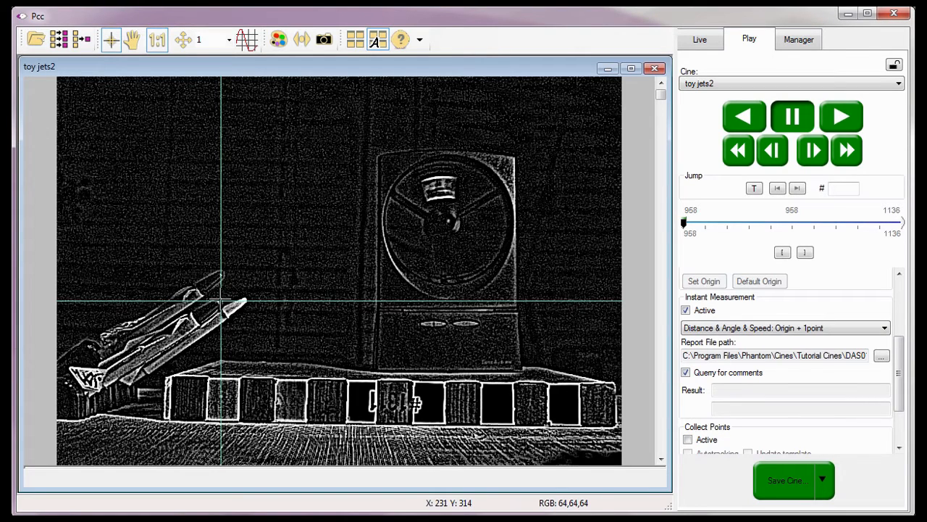
{"action": "left_click", "coordinate": [219, 299]}
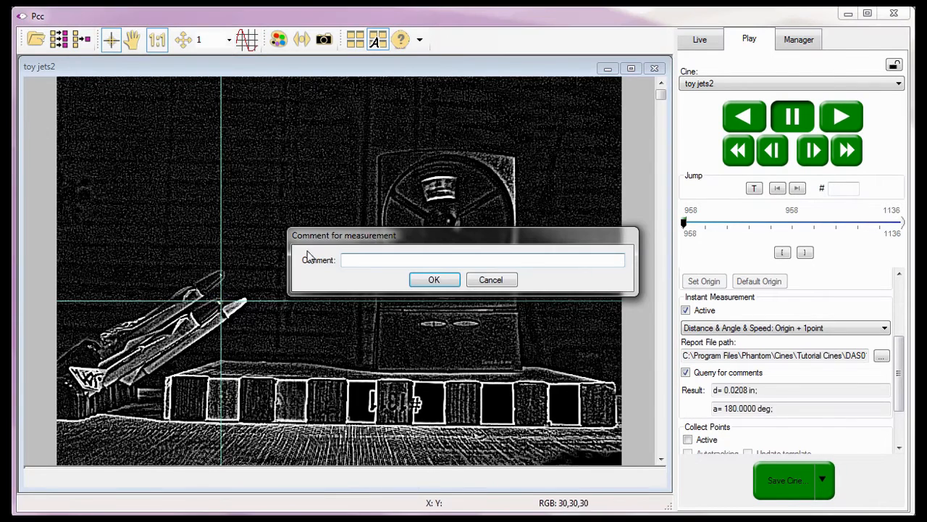
Log the origin measurement with the comment 'Test Jet Origin'
{"action": "left_click", "coordinate": [373, 260]}
{"action": "type", "text": "Test Jet Origin"}
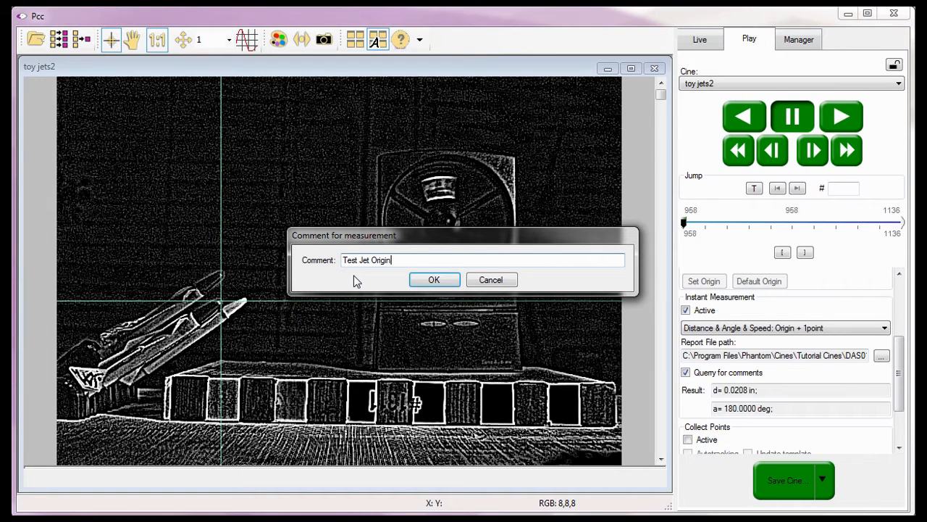
{"action": "left_click", "coordinate": [433, 280]}
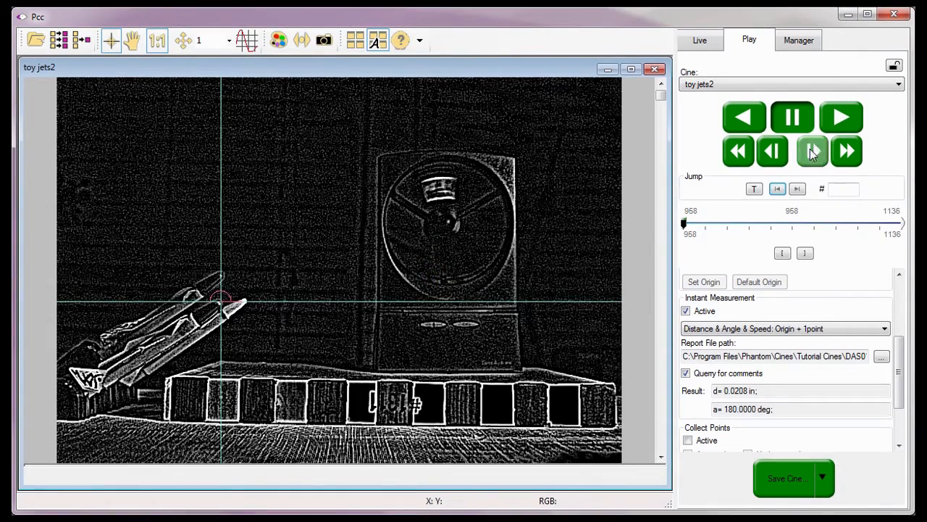
Play the cine, pause near frame 1010, and step back to frame 1008
{"action": "left_click", "coordinate": [851, 115]}
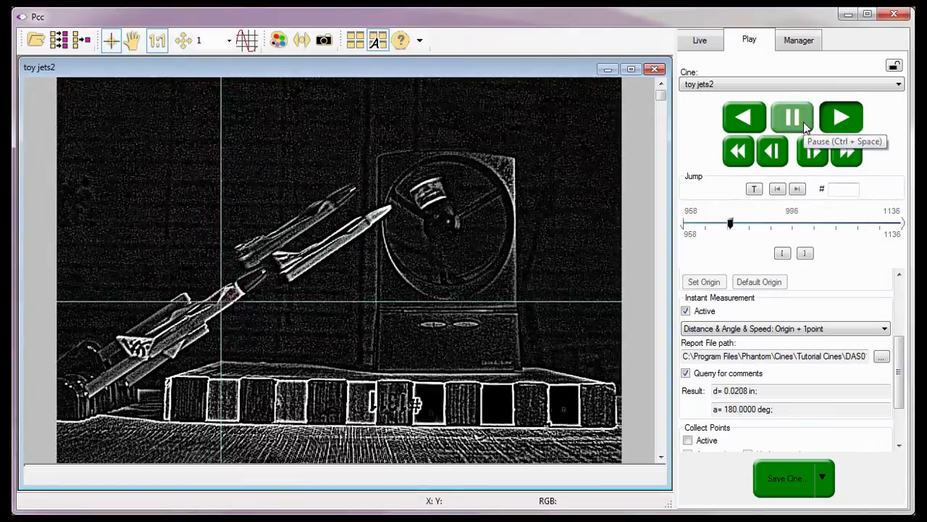
{"action": "left_click", "coordinate": [801, 123]}
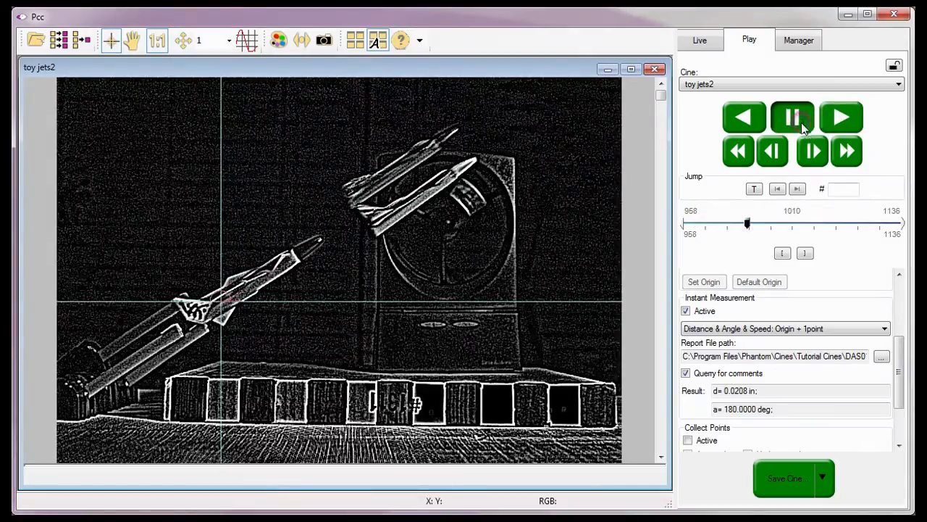
{"action": "left_click", "coordinate": [768, 159]}
{"action": "left_click", "coordinate": [769, 160]}
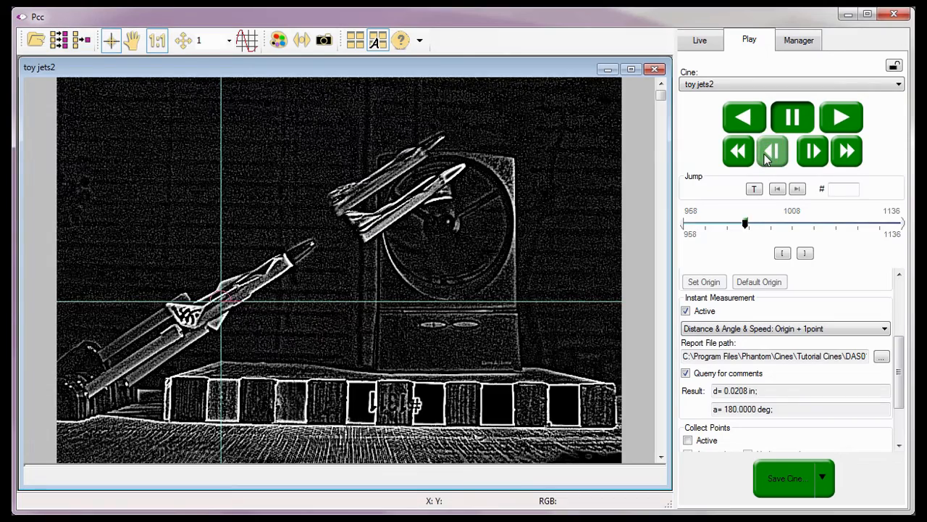
{"action": "left_click_drag", "start_coordinate": [660, 95], "coordinate": [647, 191]}
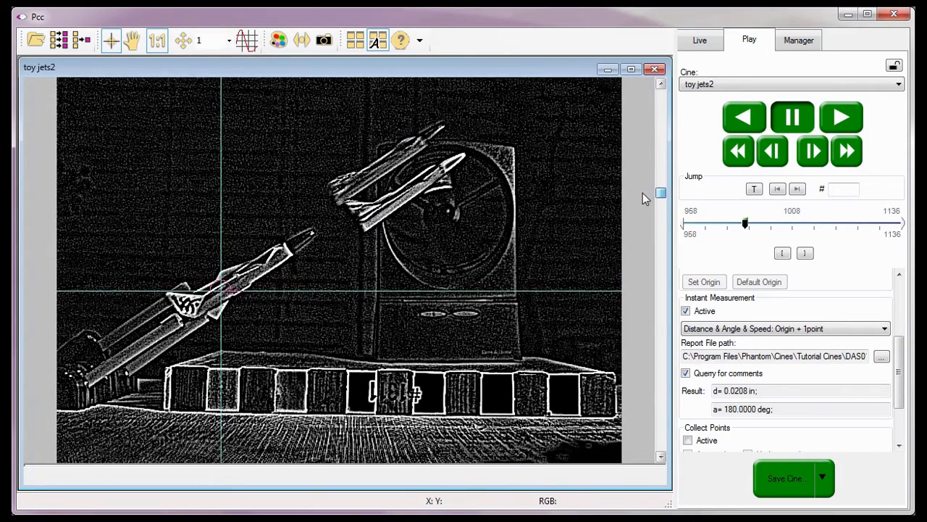
Measure to the advanced jet's nose (d=3.3105 in, a=33.1901 deg) and log it with comment 'Jet advanced 50 frames'
{"action": "left_click", "coordinate": [314, 229]}
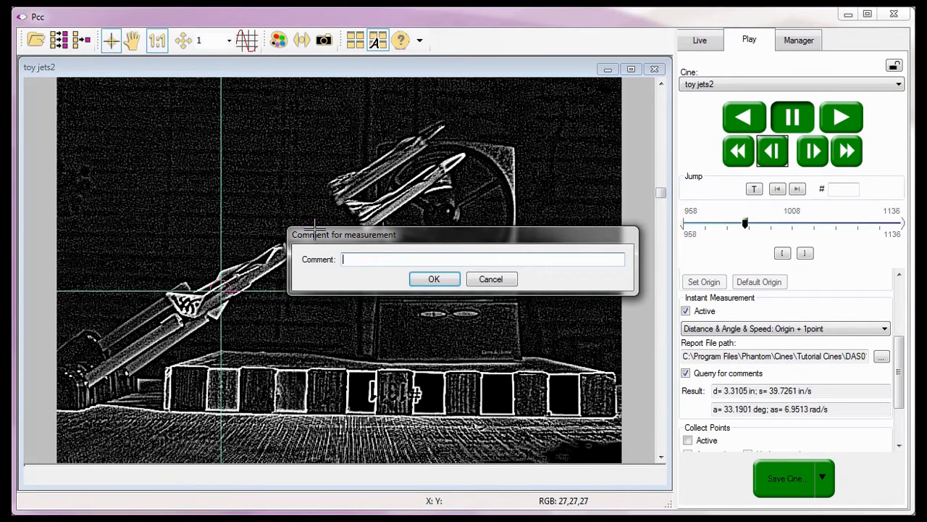
{"action": "left_click", "coordinate": [346, 258]}
{"action": "type", "text": "Jet advanced "}
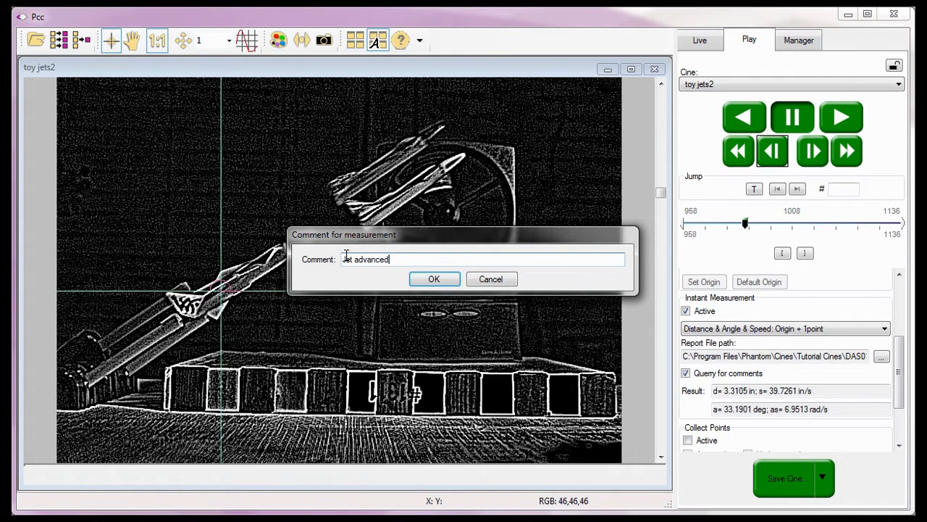
{"action": "type", "text": "50 frames"}
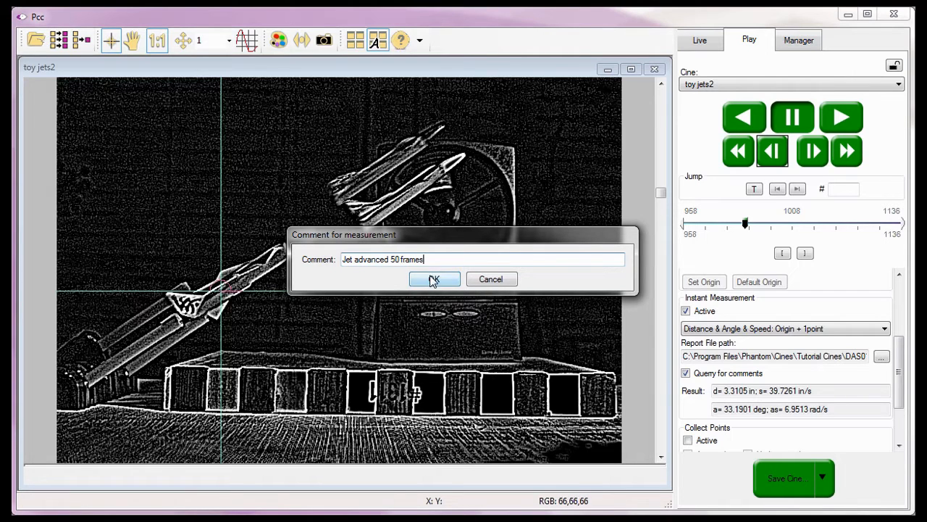
{"action": "left_click", "coordinate": [432, 279]}
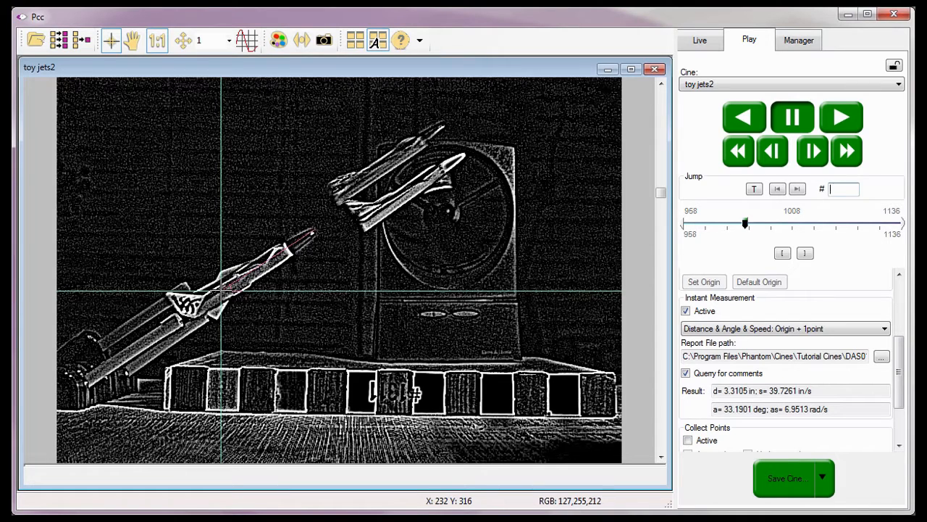
Check the two logged measurement results, then bring up Image Tools showing gamma 2.222 and Edge Hipass 5x5
{"action": "left_click", "coordinate": [711, 395]}
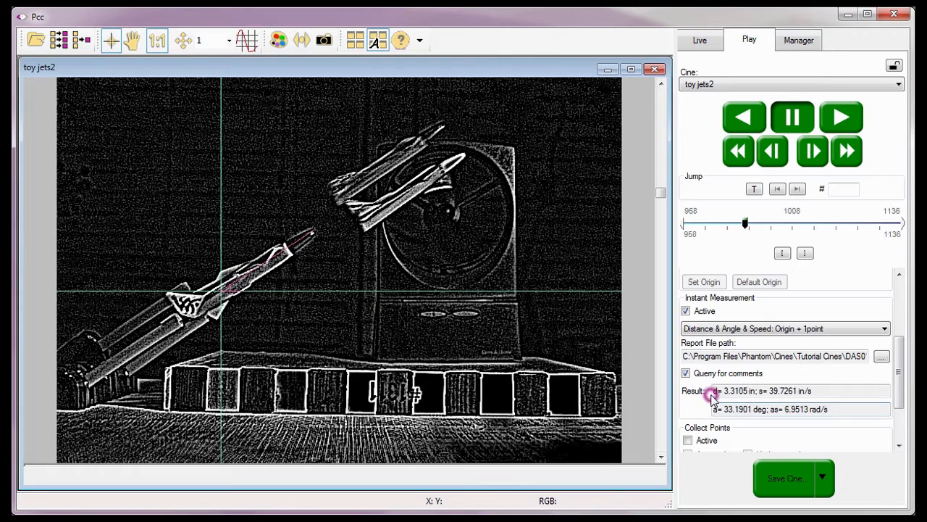
{"action": "left_click", "coordinate": [759, 393]}
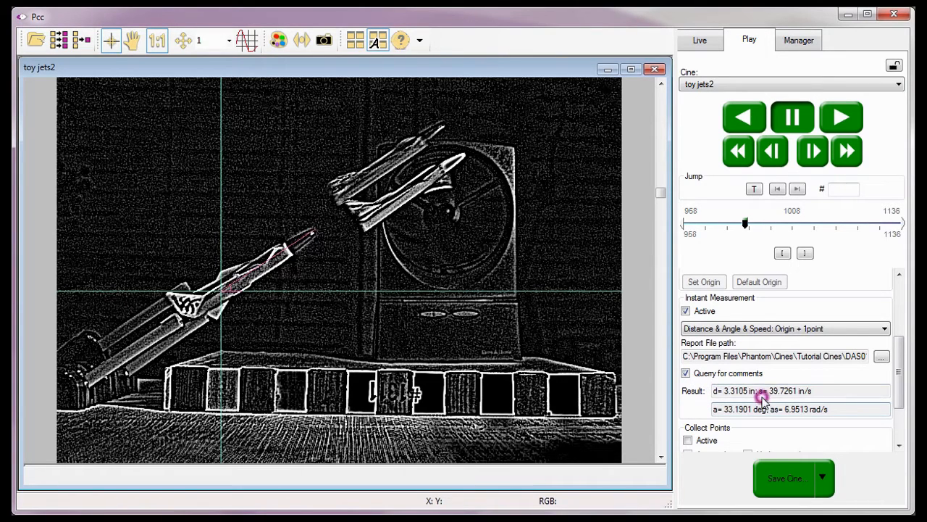
{"action": "left_click", "coordinate": [722, 415]}
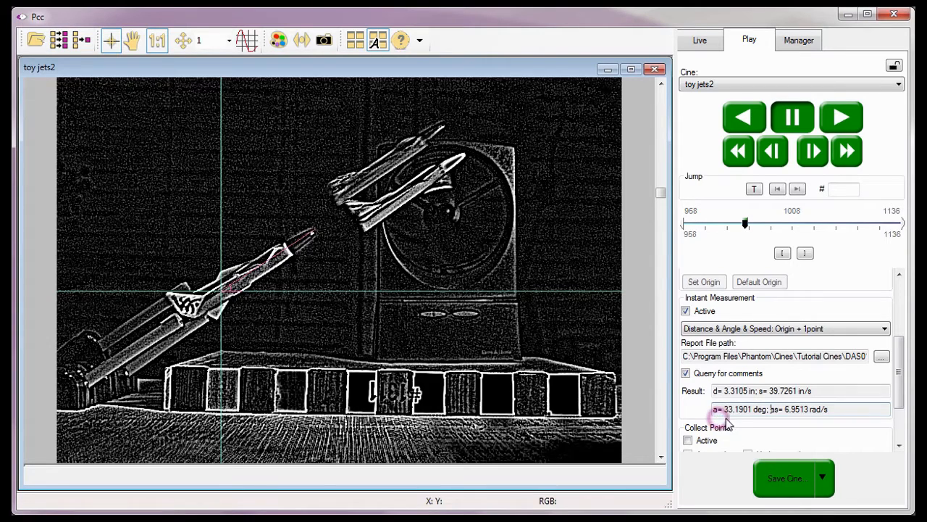
{"action": "left_click", "coordinate": [776, 418]}
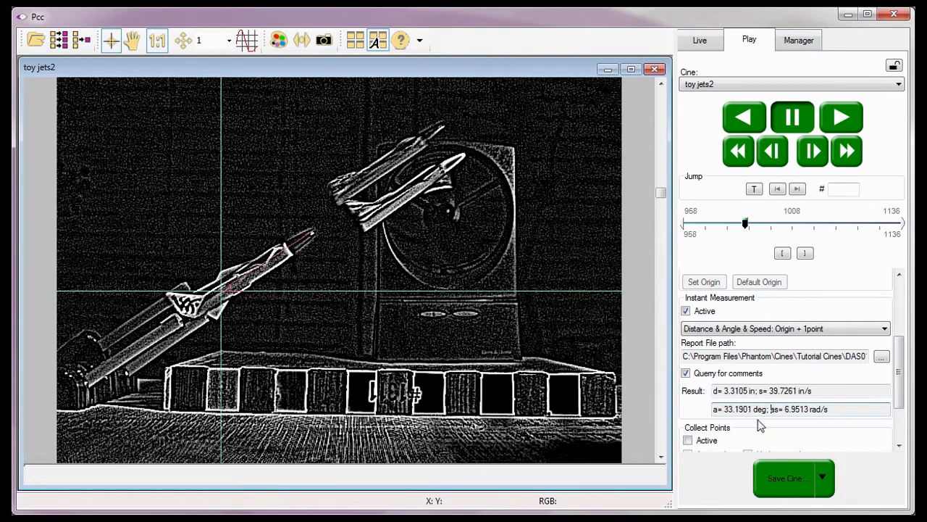
{"action": "left_click", "coordinate": [692, 398]}
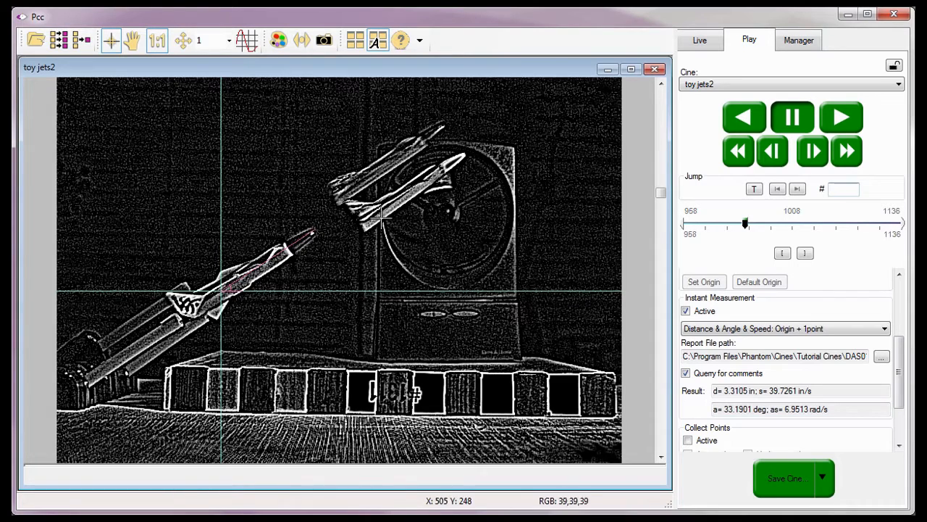
{"action": "left_click", "coordinate": [277, 42]}
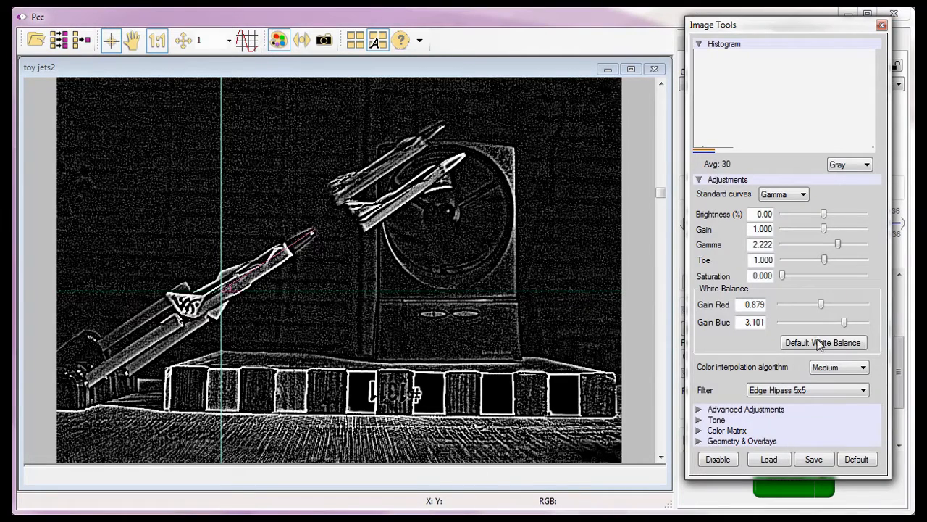
Restore default image adjustments with no filter, close Image Tools, and disable comment queries
{"action": "left_click", "coordinate": [852, 462]}
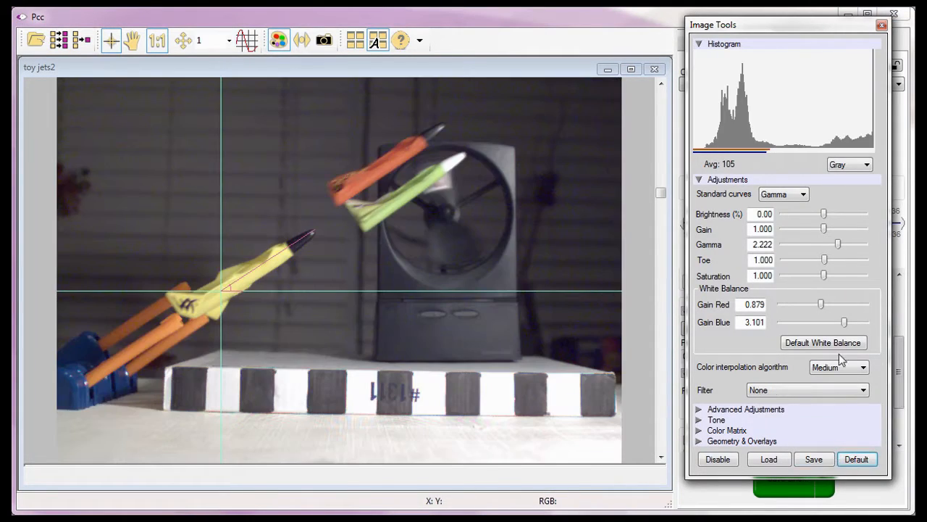
{"action": "left_click", "coordinate": [882, 26]}
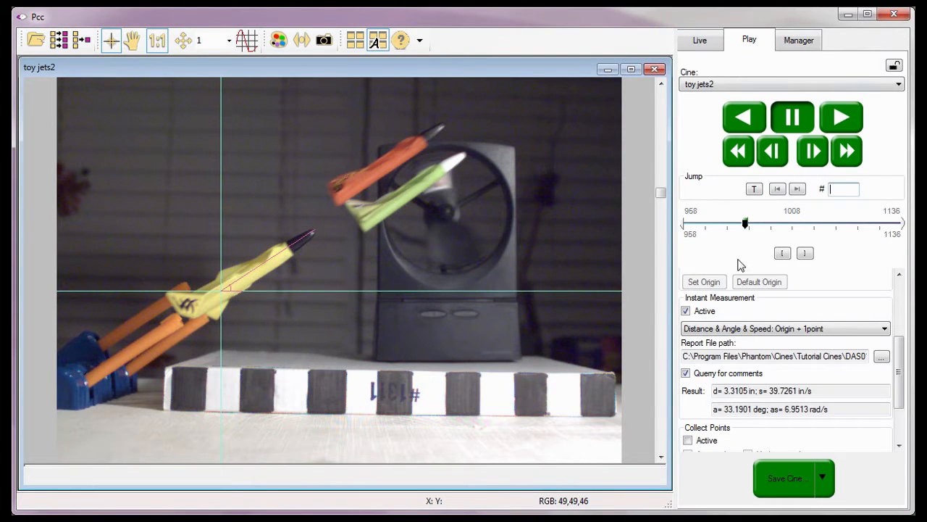
{"action": "left_click", "coordinate": [685, 374]}
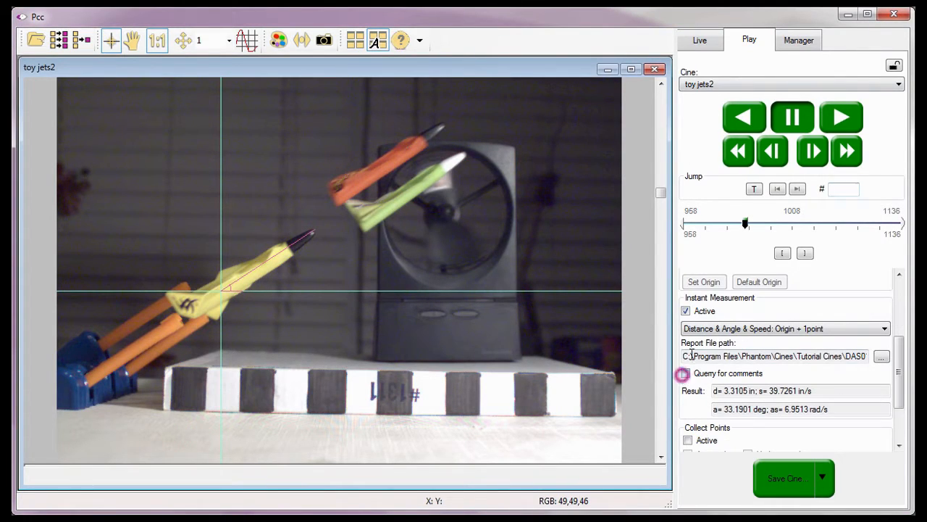
Turn off instant measurement, reset the axes to the default origin, and hide them
{"action": "left_click", "coordinate": [686, 311]}
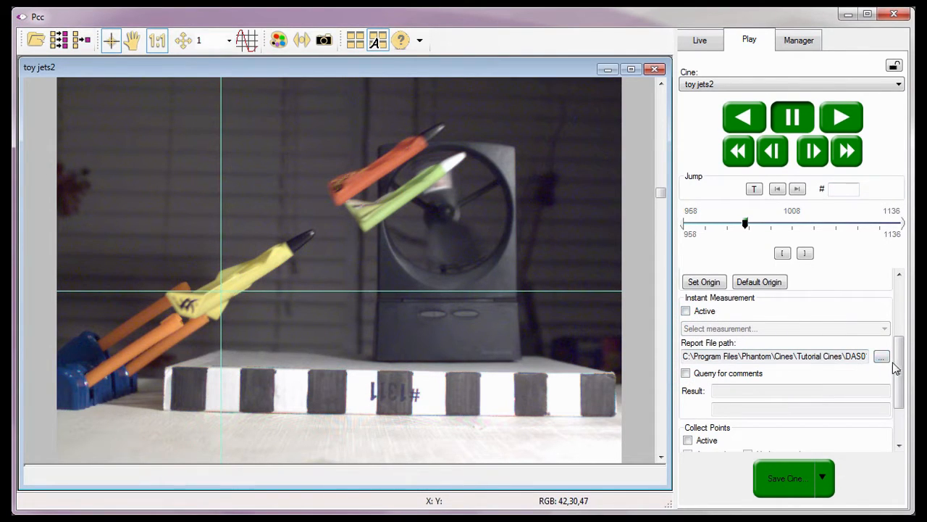
{"action": "scroll", "coordinate": [898, 362], "scroll_direction": "up", "scroll_amount": 3}
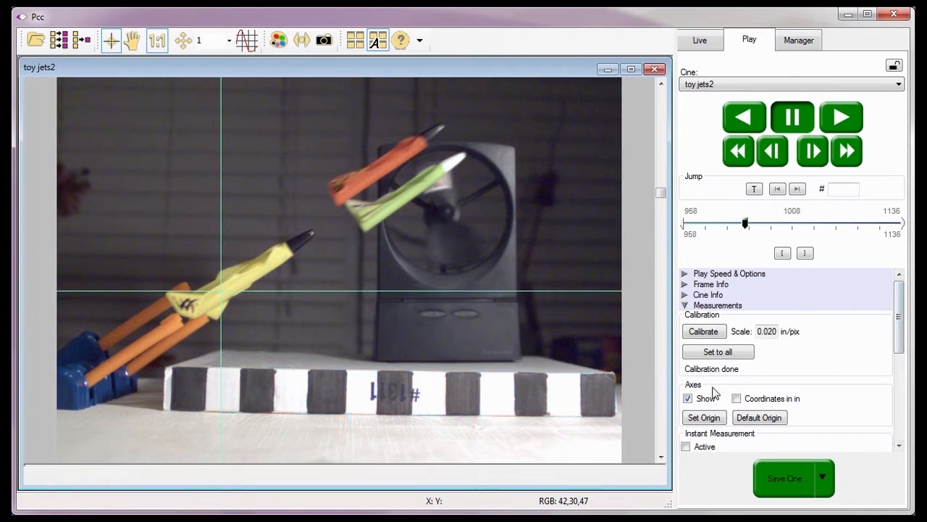
{"action": "left_click", "coordinate": [754, 419]}
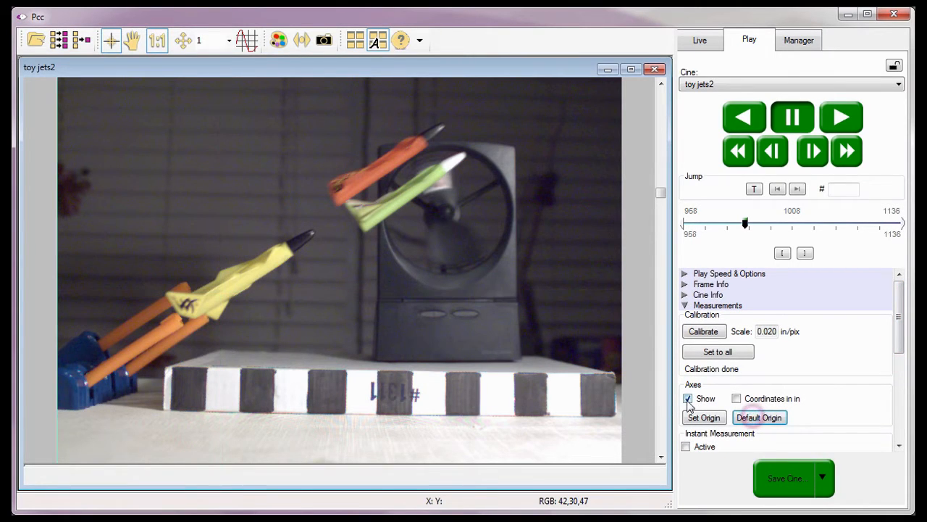
{"action": "left_click", "coordinate": [688, 399]}
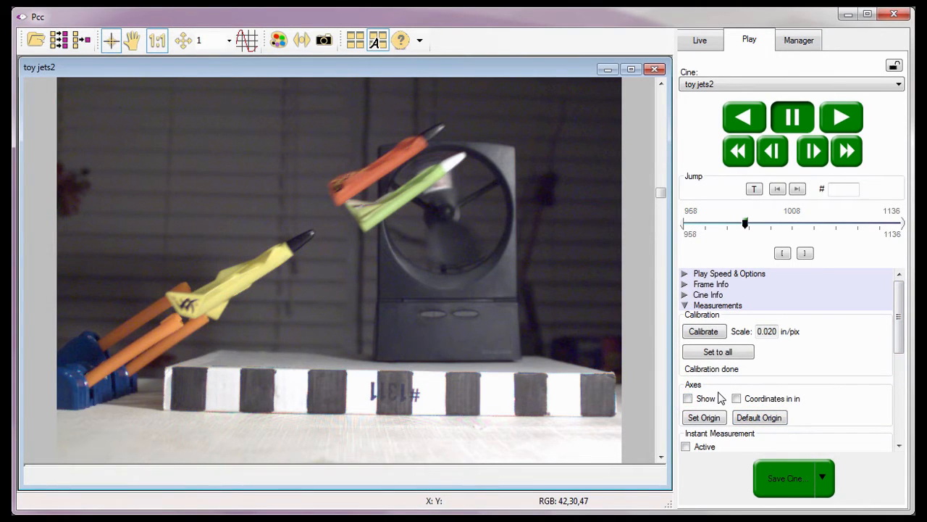